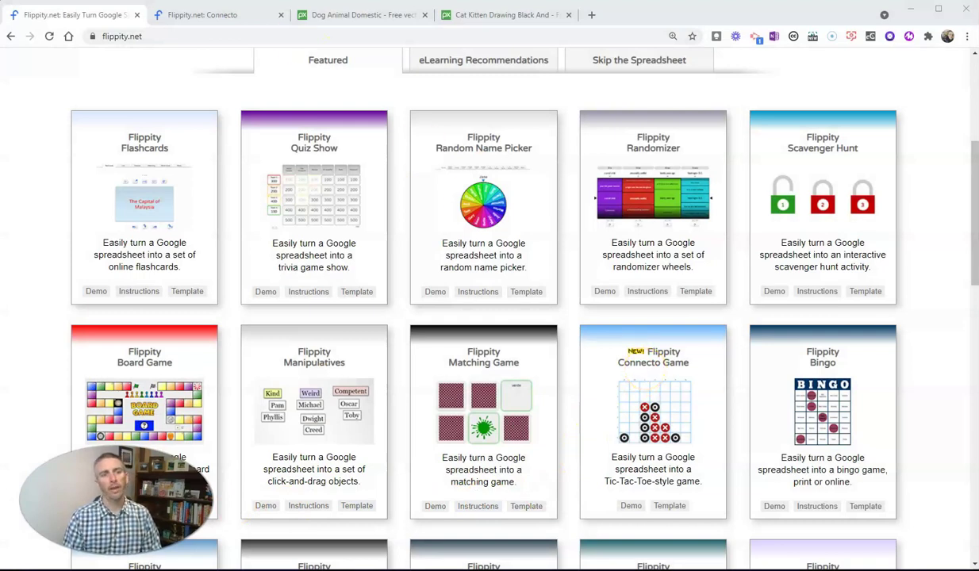
Switch to the Flippity Connecto demo game tab showing the empty 7 x 6 board
left_click(202, 16)
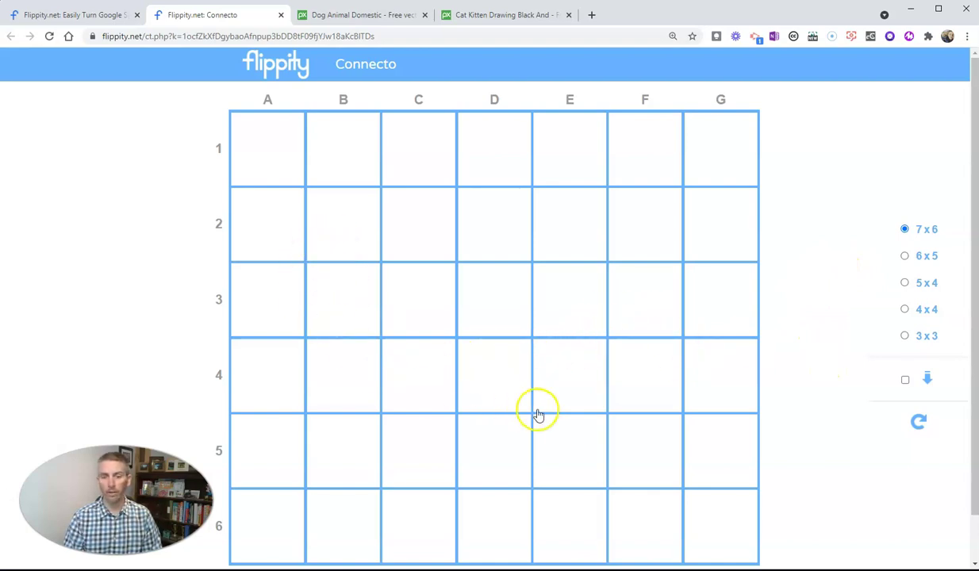
Choose the 4 x 4 grid size for the Connecto board
left_click(905, 309)
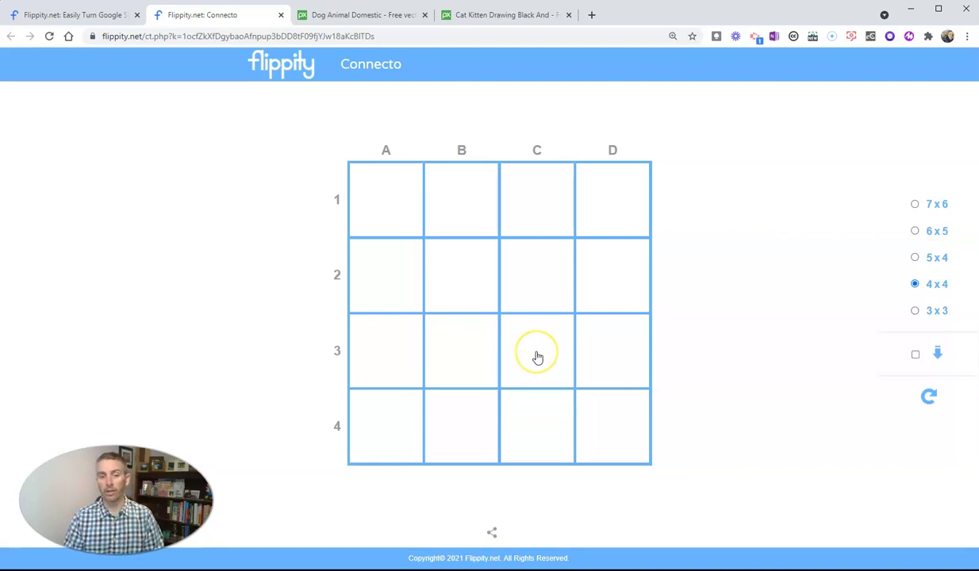
Answer the C3 dollar-bill question and place a black token in C3
left_click(536, 357)
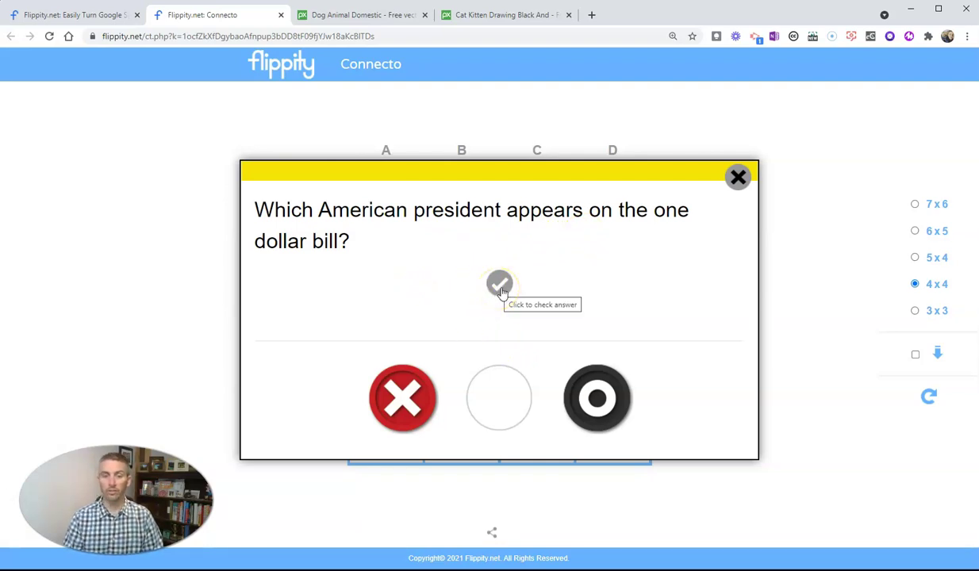
left_click(500, 292)
scroll(507, 295, "down", 3)
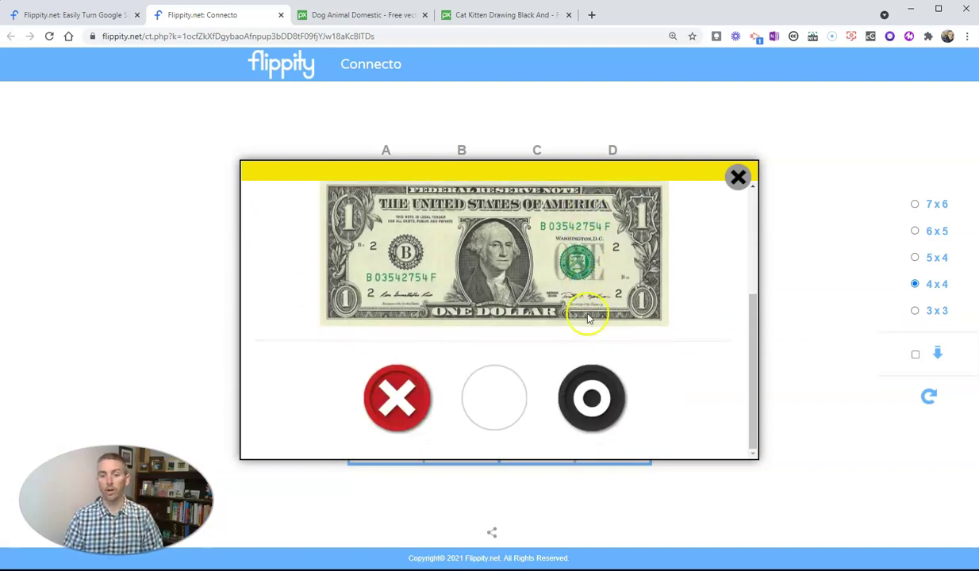
left_click(591, 401)
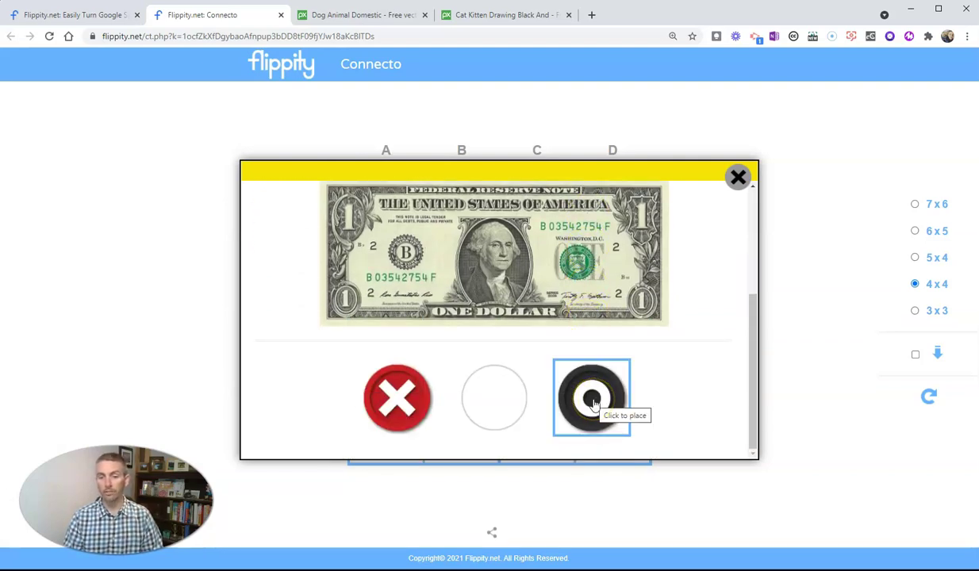
left_click(592, 404)
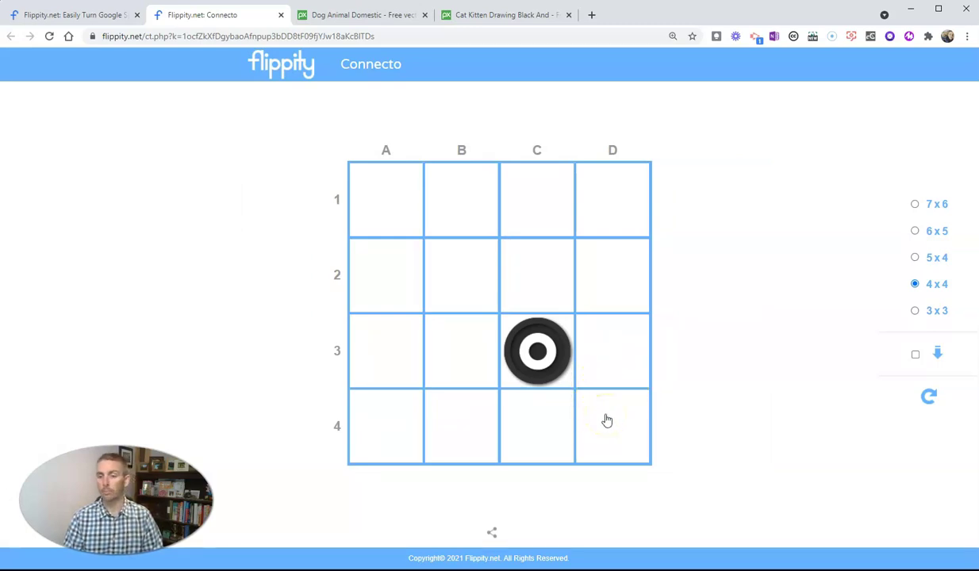
Answer the D4 coffee question and place a red X token in D4
left_click(607, 420)
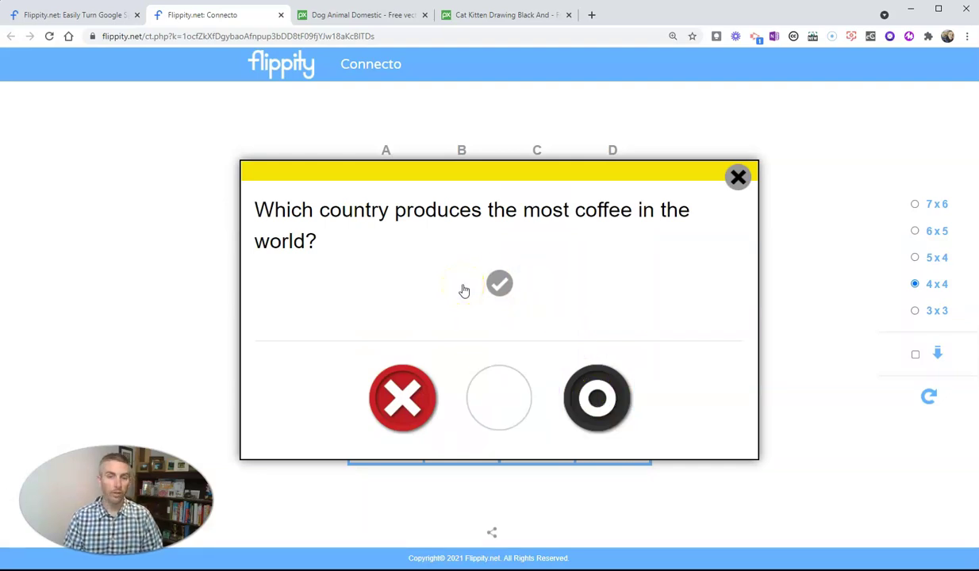
left_click(498, 285)
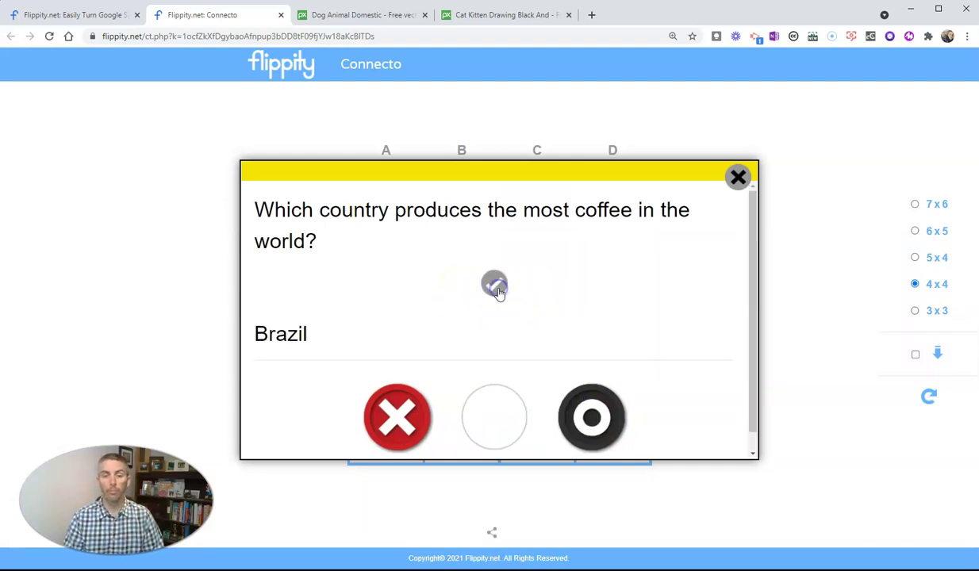
left_click(404, 411)
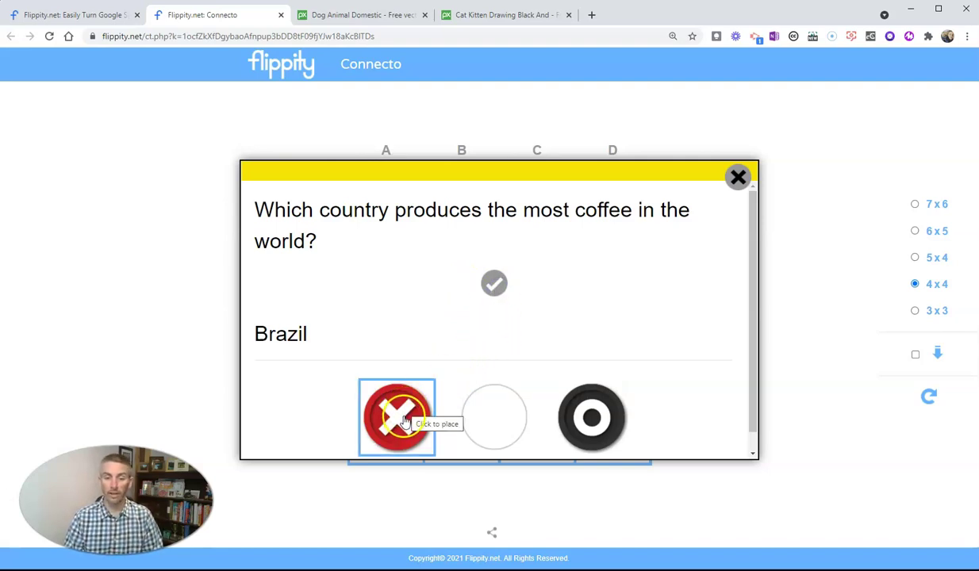
left_click(403, 420)
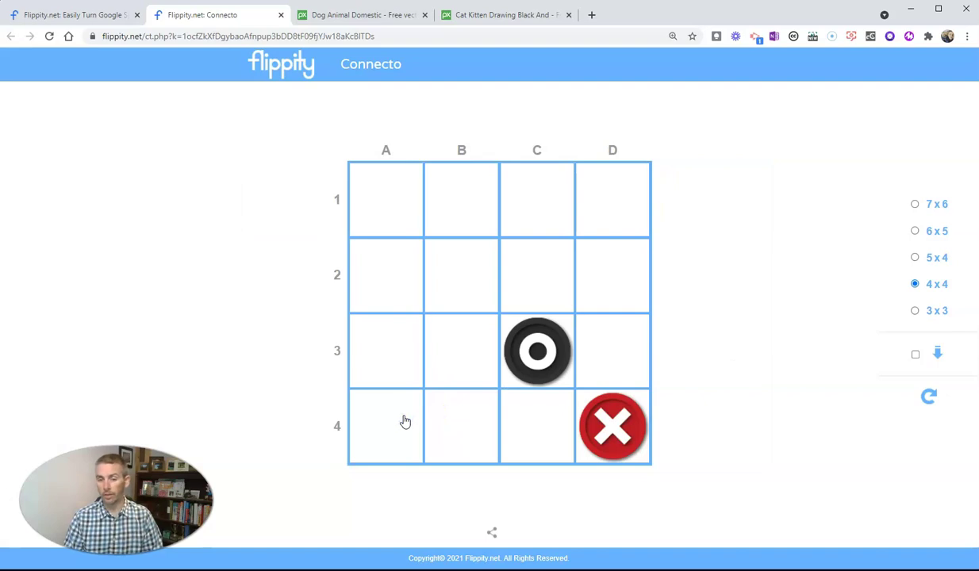
Answer two D3 questions without placing tokens, then return to the Flippity templates tab
left_click(607, 353)
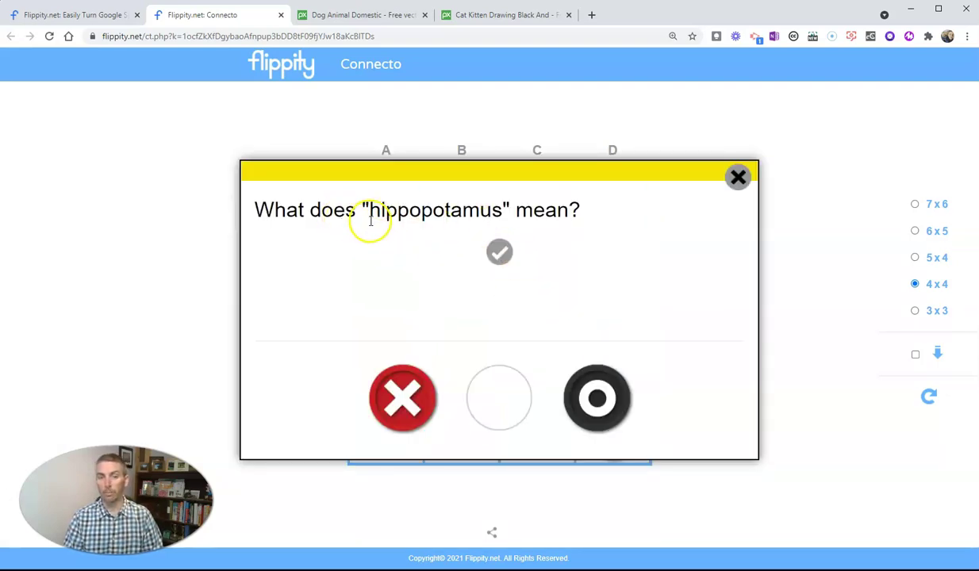
left_click(511, 400)
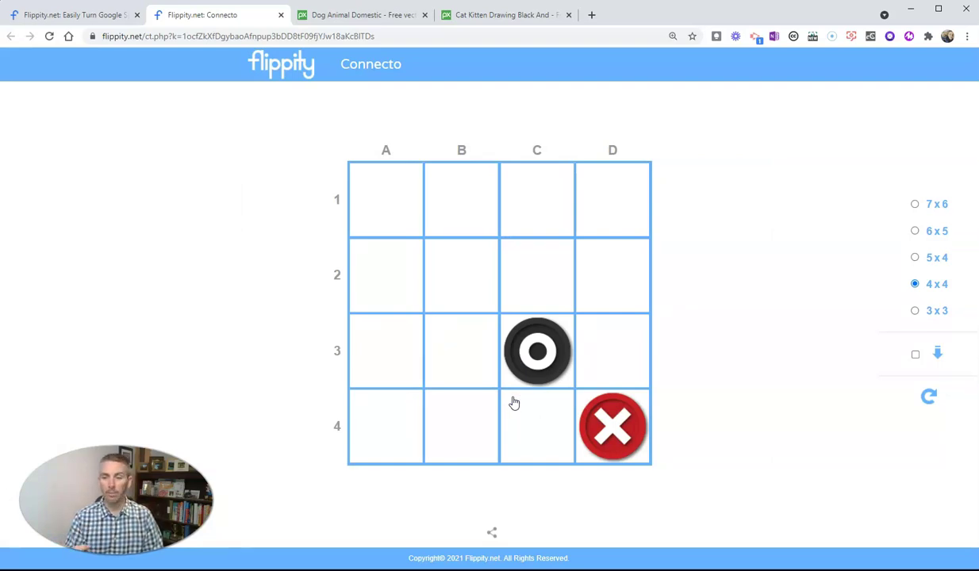
left_click(592, 352)
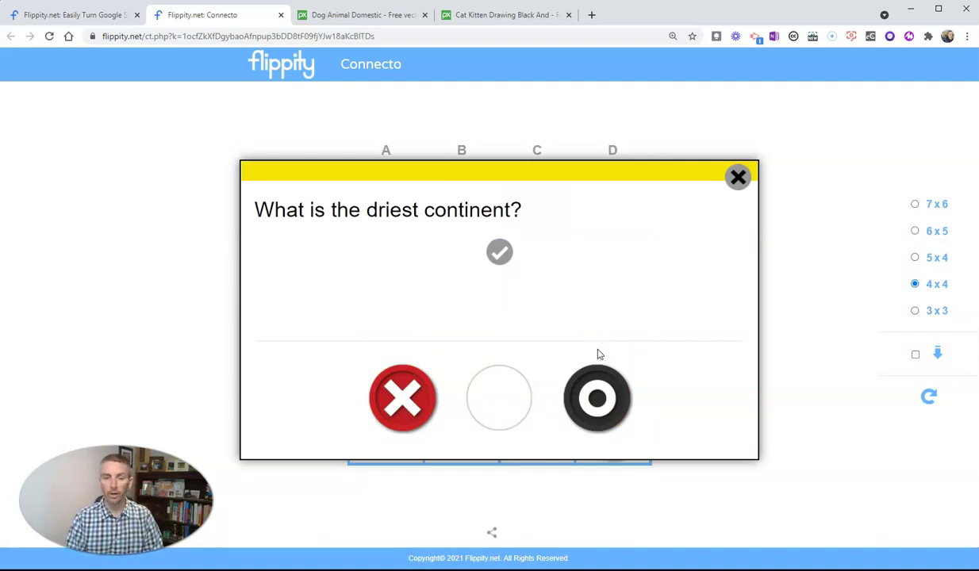
left_click(738, 176)
left_click(574, 198)
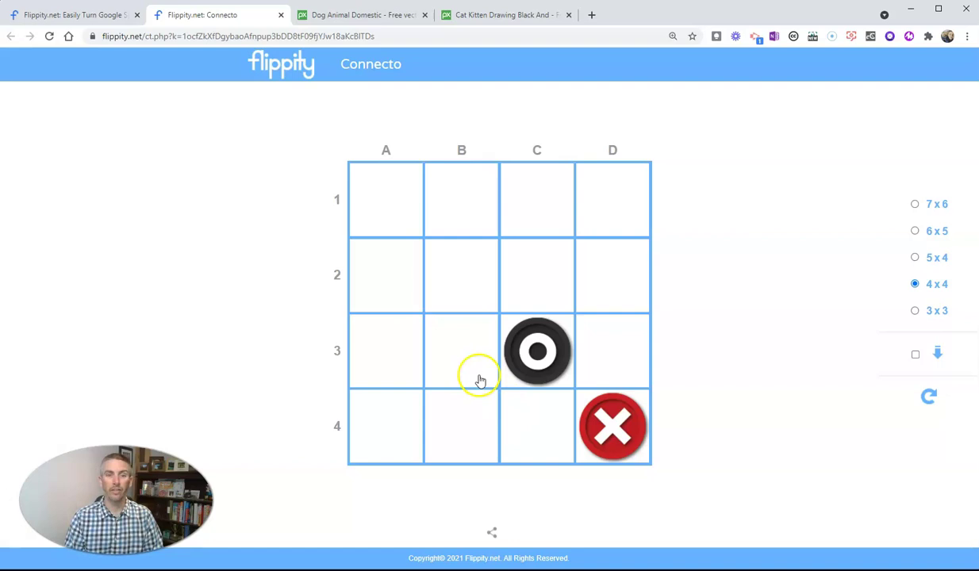
left_click(91, 22)
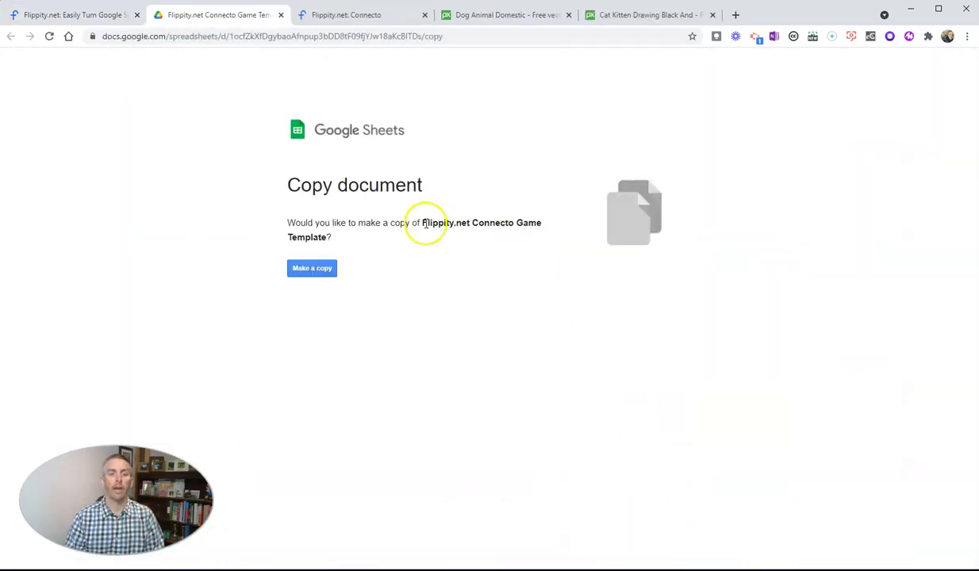
Make a personal Google Sheets copy of the Flippity.net Connecto Game Template
left_click(320, 270)
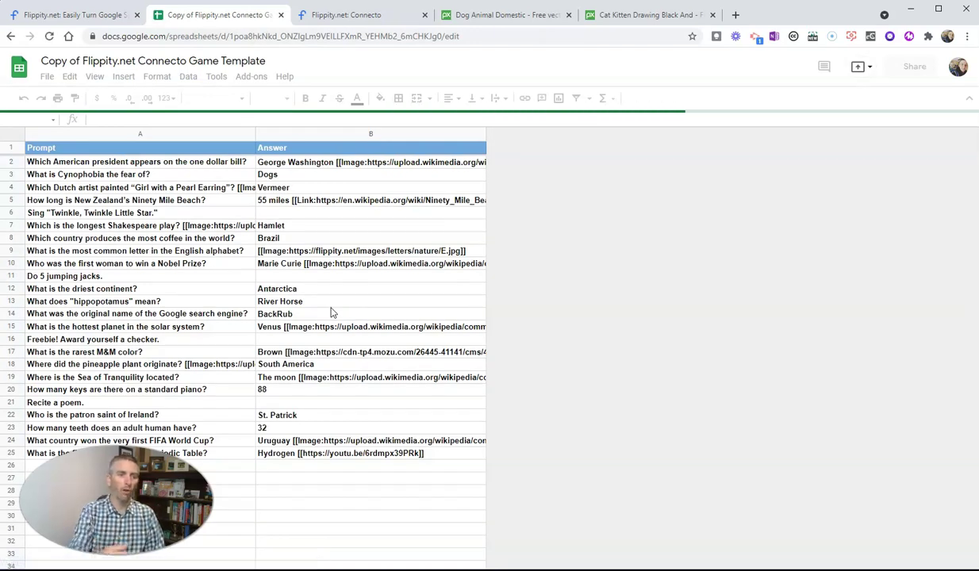
scroll(151, 286, "down", 2)
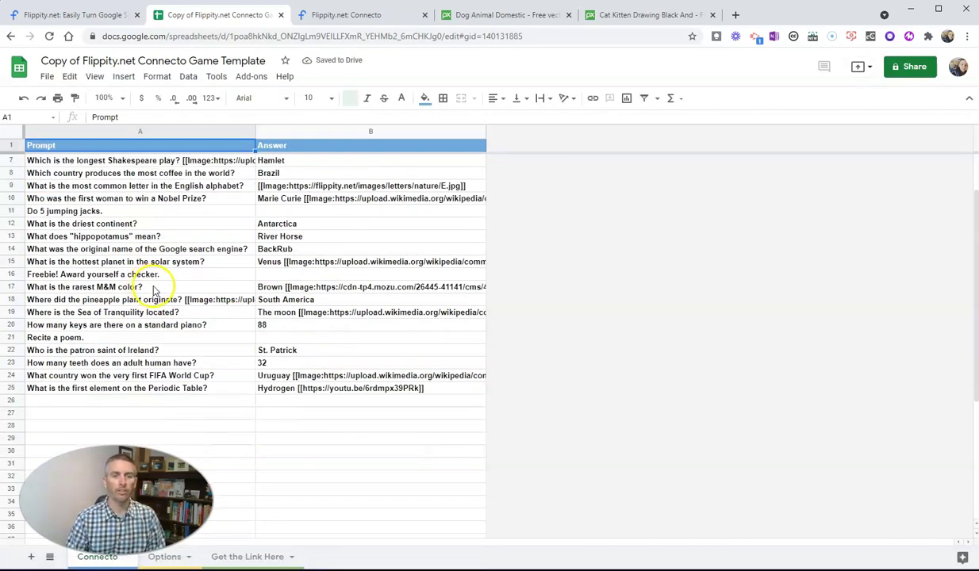
scroll(176, 299, "up", 2)
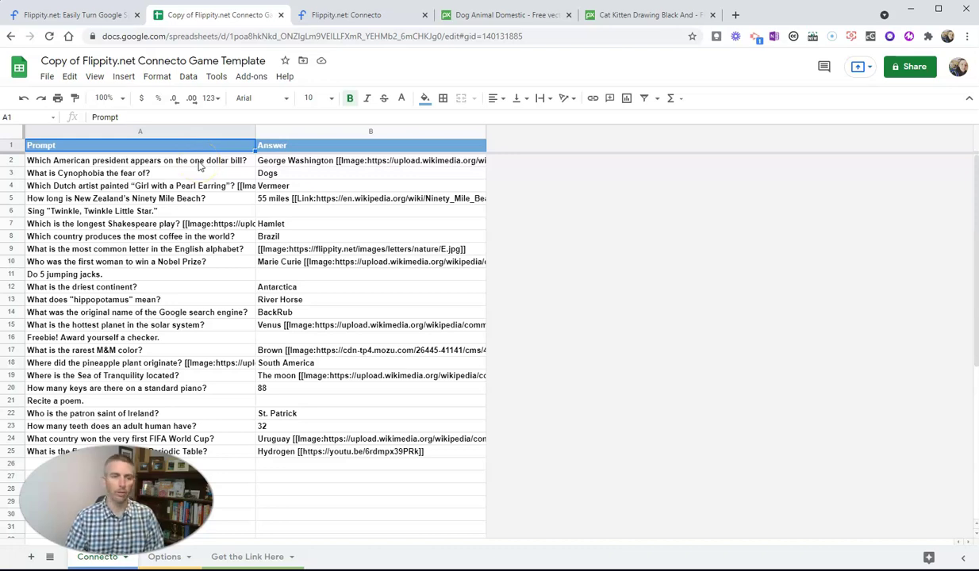
Change the word 'one' to 'five' in the cell A2 question
double_click(201, 160)
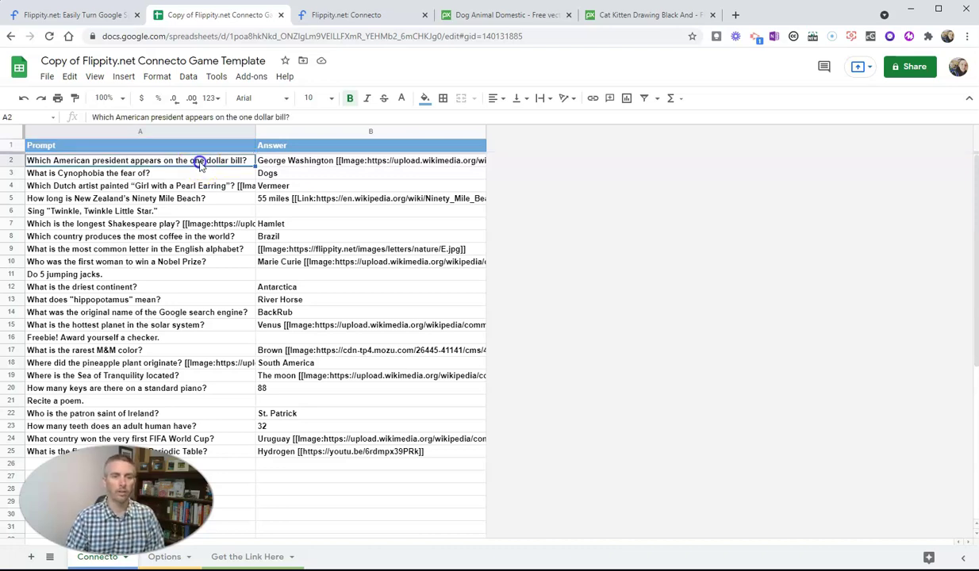
double_click(191, 161)
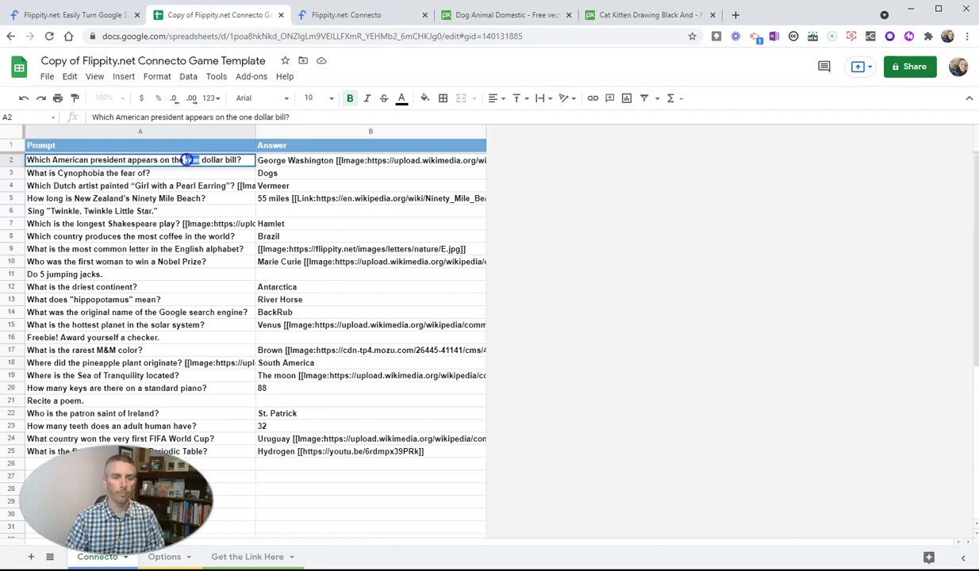
type("five")
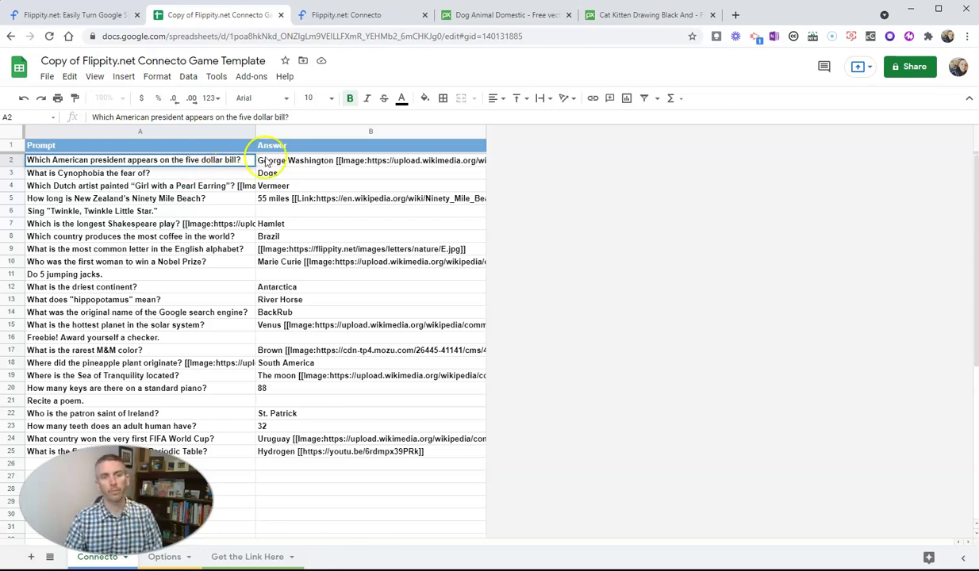
left_click(284, 161)
Replace 'George Washington' with 'Lincoln' in the B2 answer
double_click(321, 161)
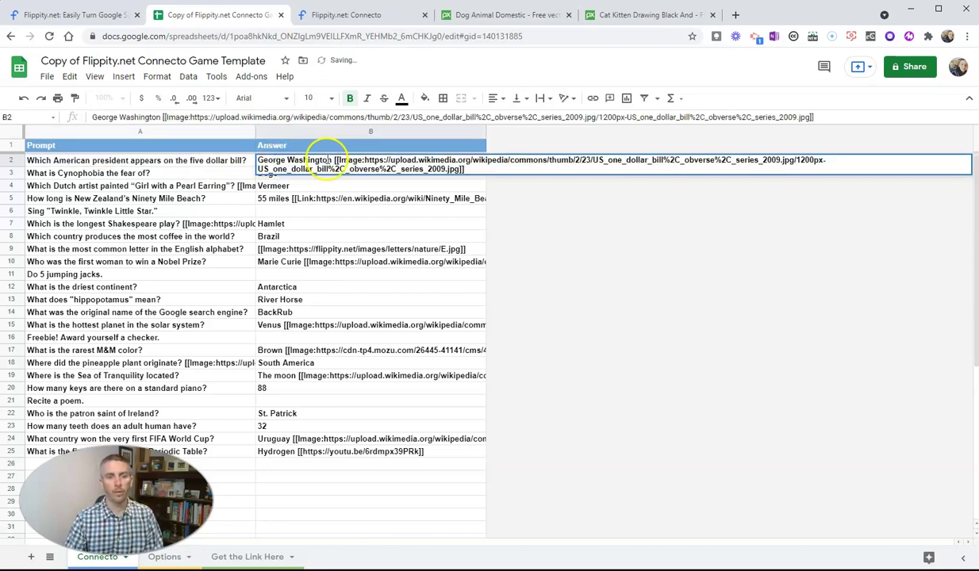
left_click_drag(327, 160, 254, 162)
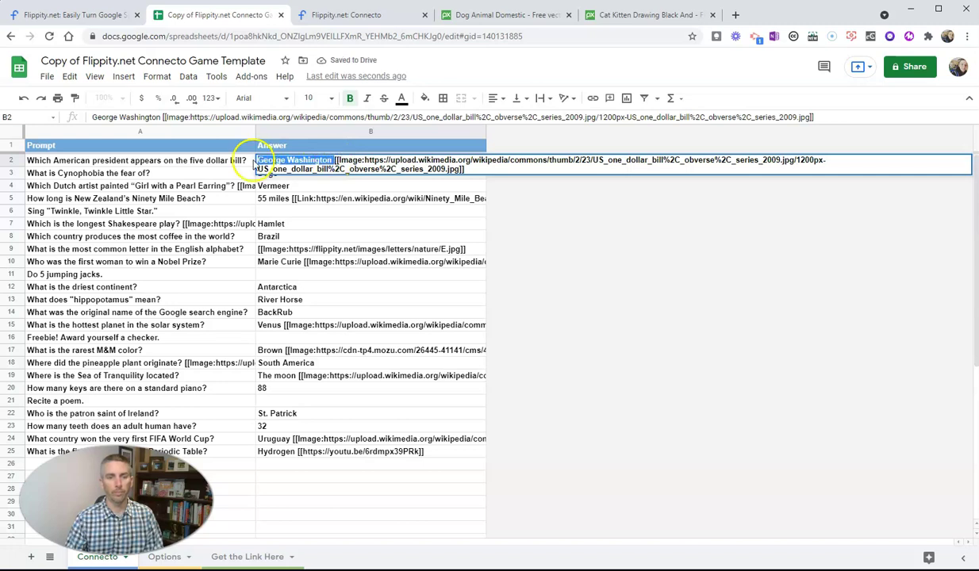
type("Licno")
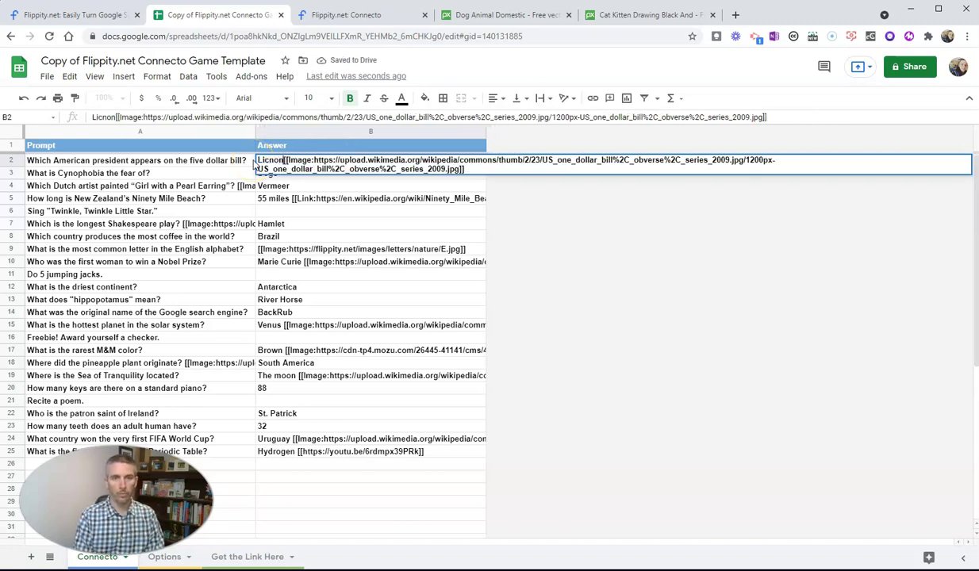
key("BackSpace")
key("BackSpace")
key("BackSpace")
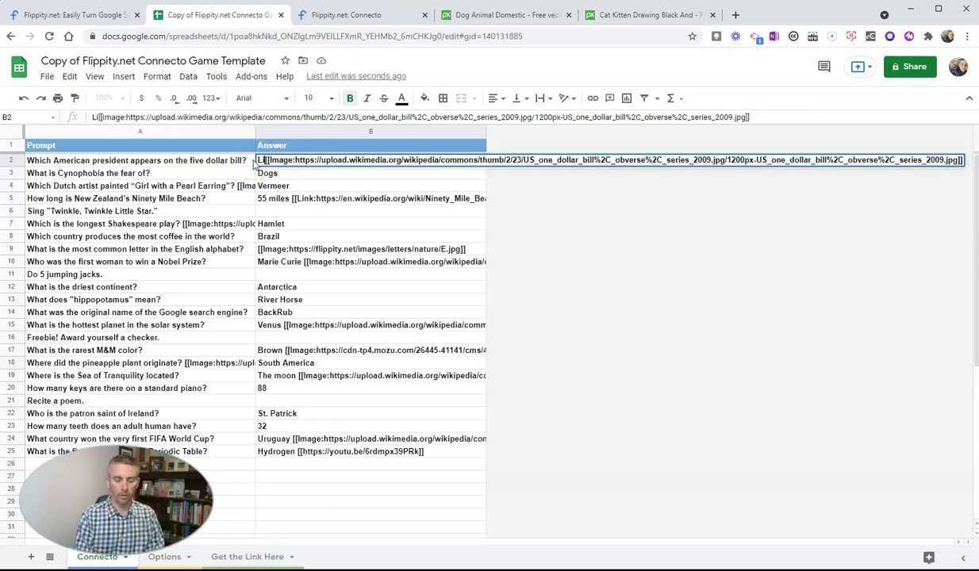
type("ncoln")
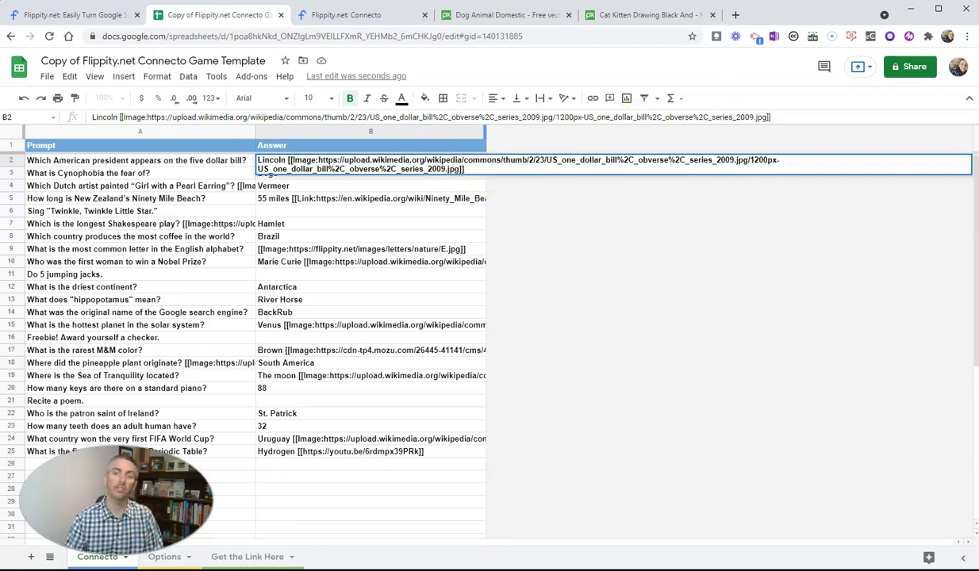
Search for Abraham Lincoln in a new tab and open the portrait's Wikipedia file page
left_click(738, 15)
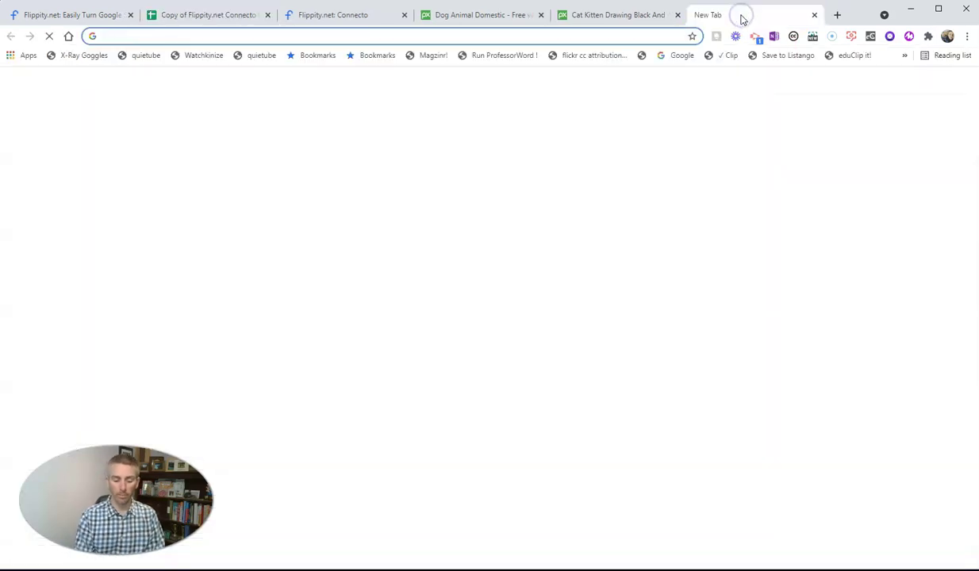
type("abrah")
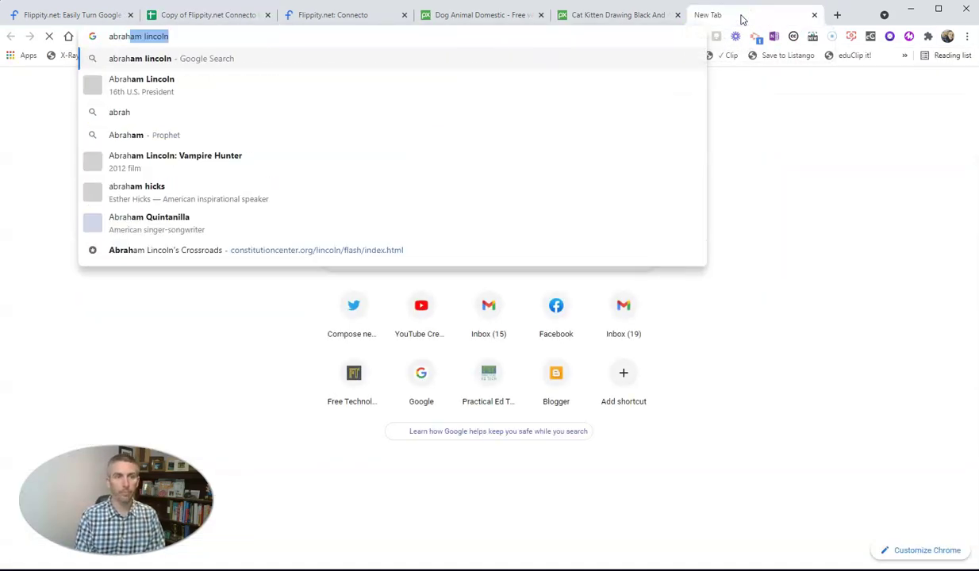
key("Return")
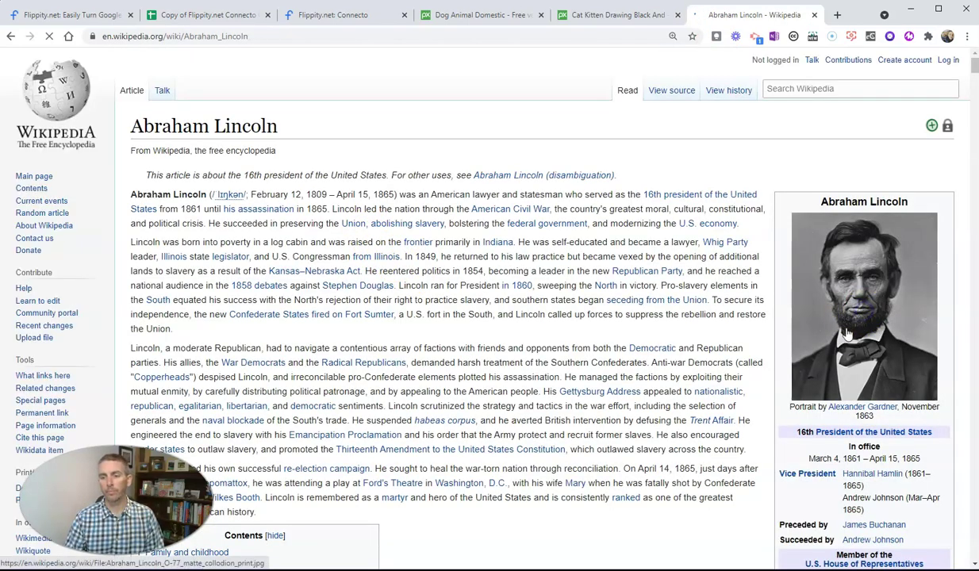
left_click(847, 333)
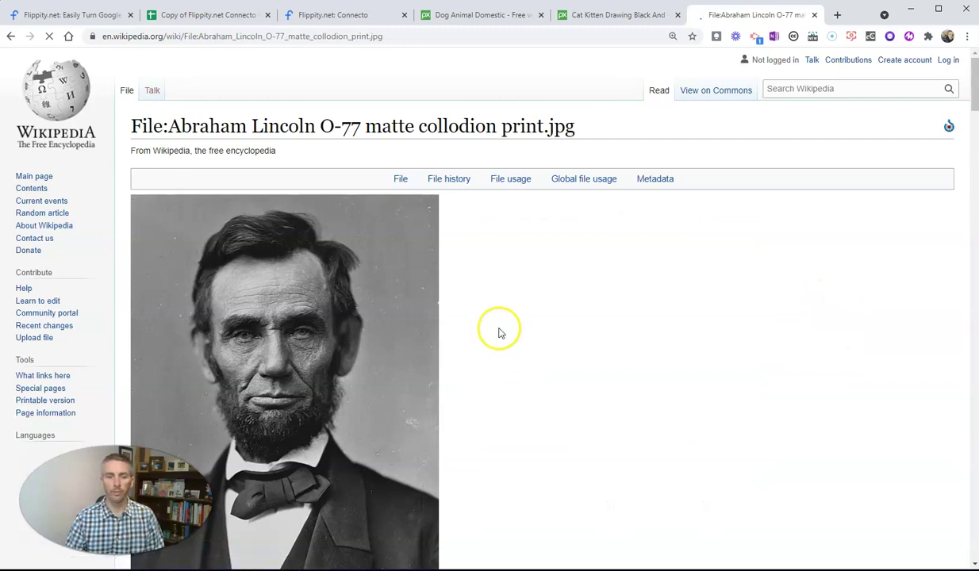
Copy the full-size Lincoln portrait's image address and return to the spreadsheet
scroll(363, 321, "down", 3)
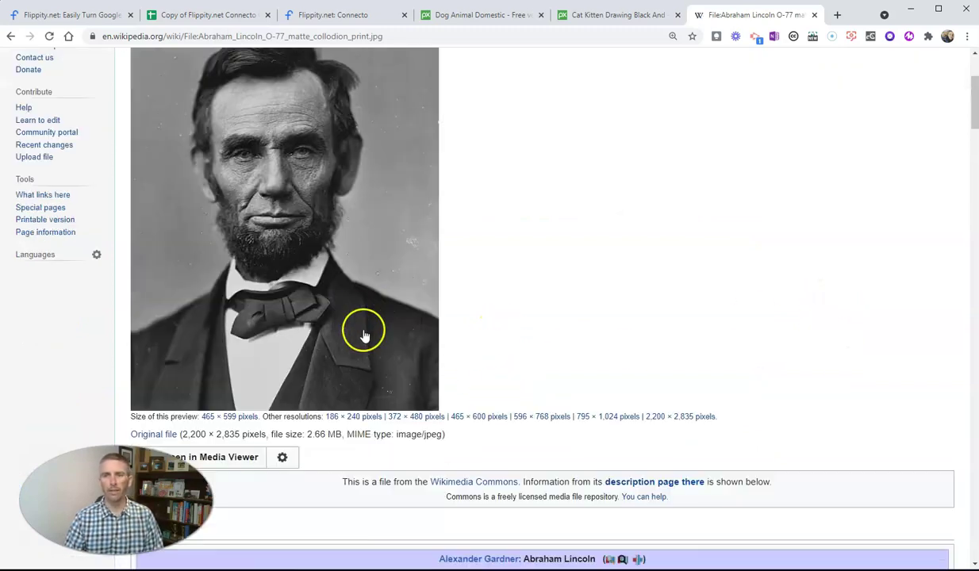
scroll(343, 301, "down", 1)
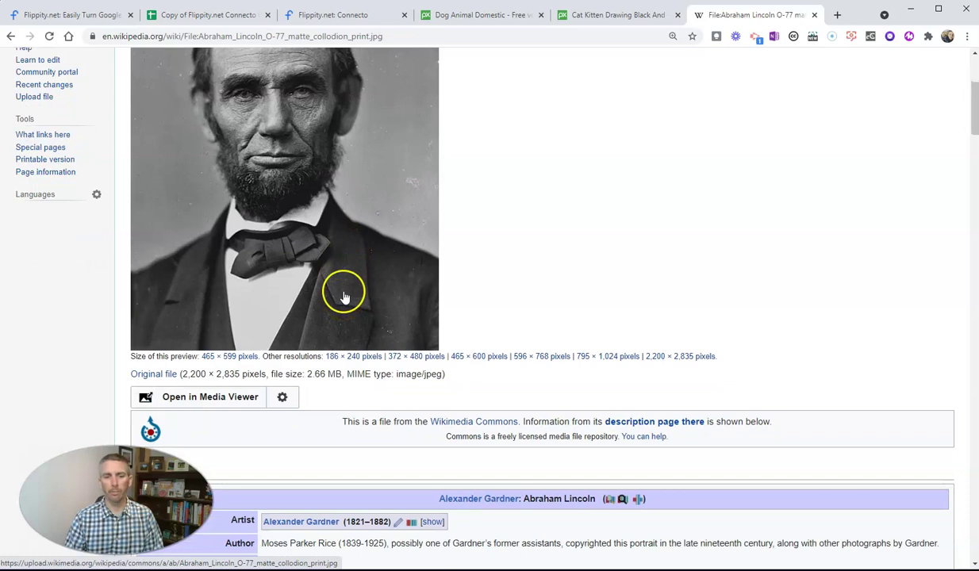
left_click(343, 283)
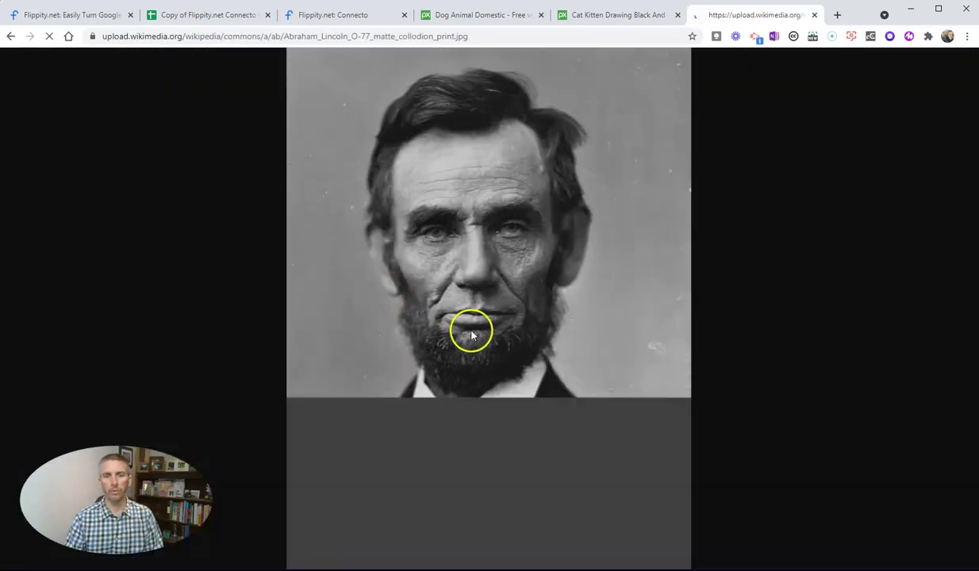
right_click(472, 257)
left_click(538, 308)
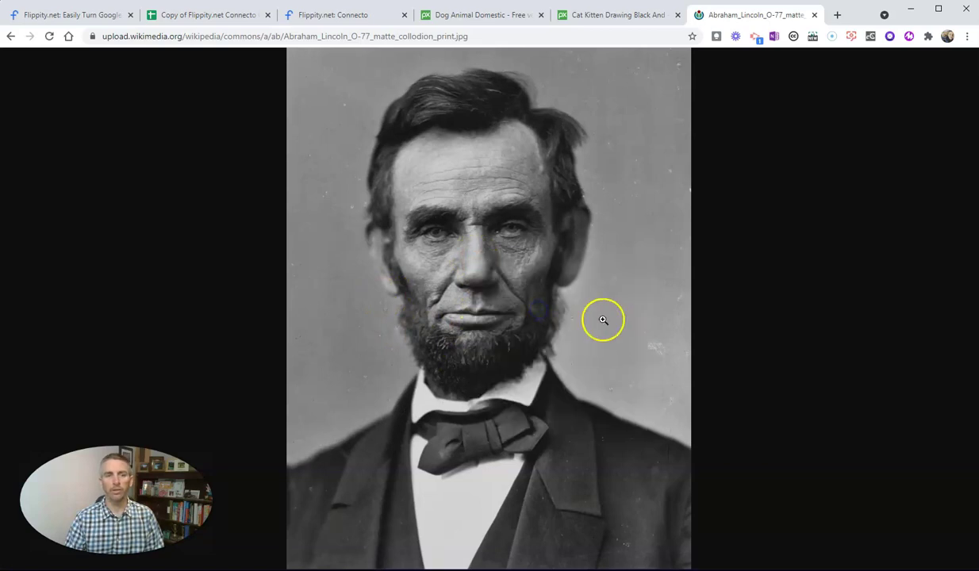
left_click(198, 19)
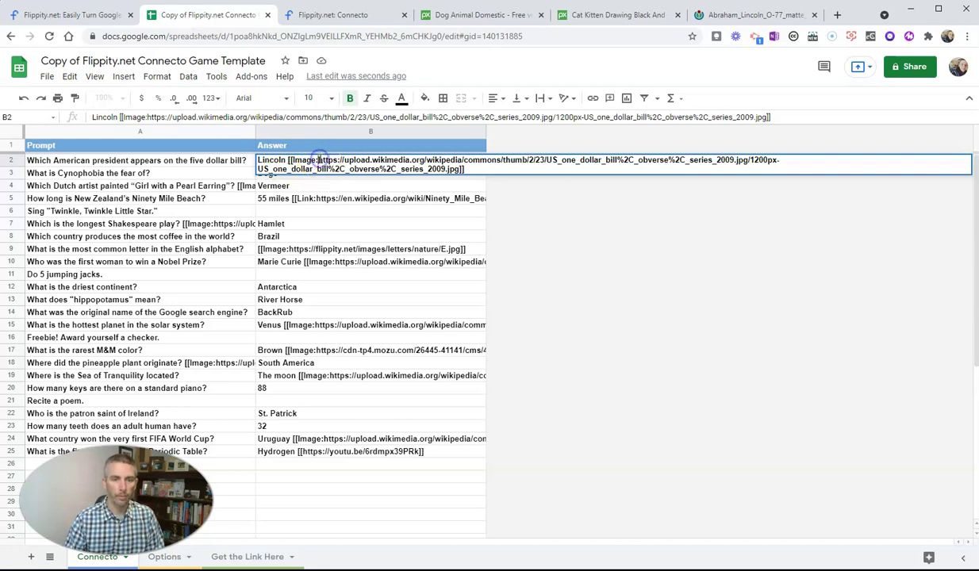
Replace B2's dollar-bill image URL with the pasted Lincoln portrait address
left_click_drag(319, 159, 461, 170)
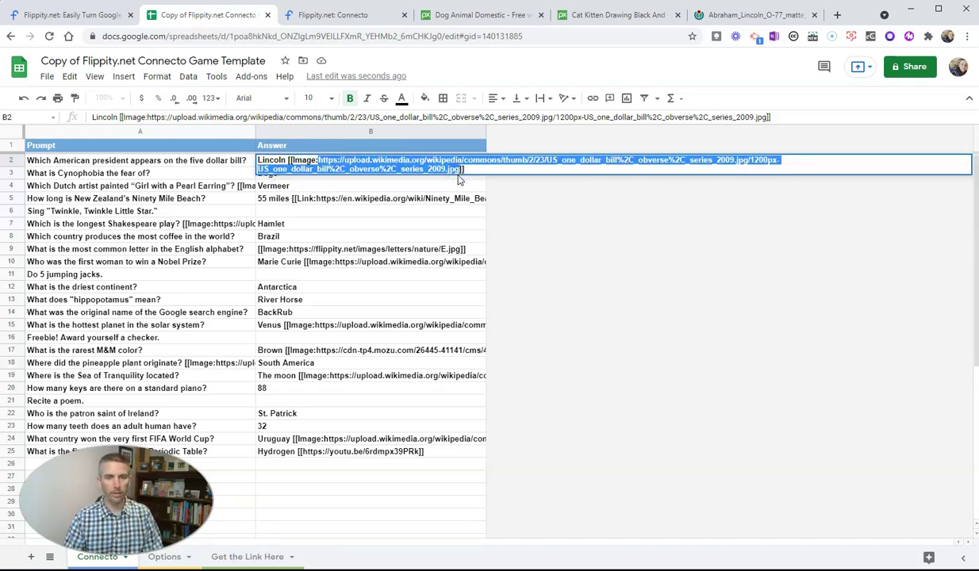
key("ctrl+v")
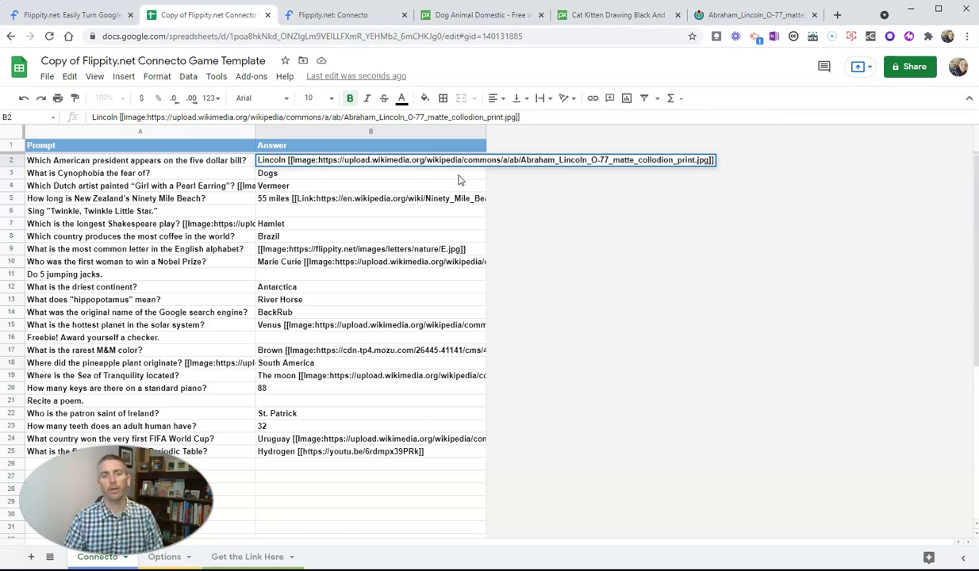
left_click(476, 178)
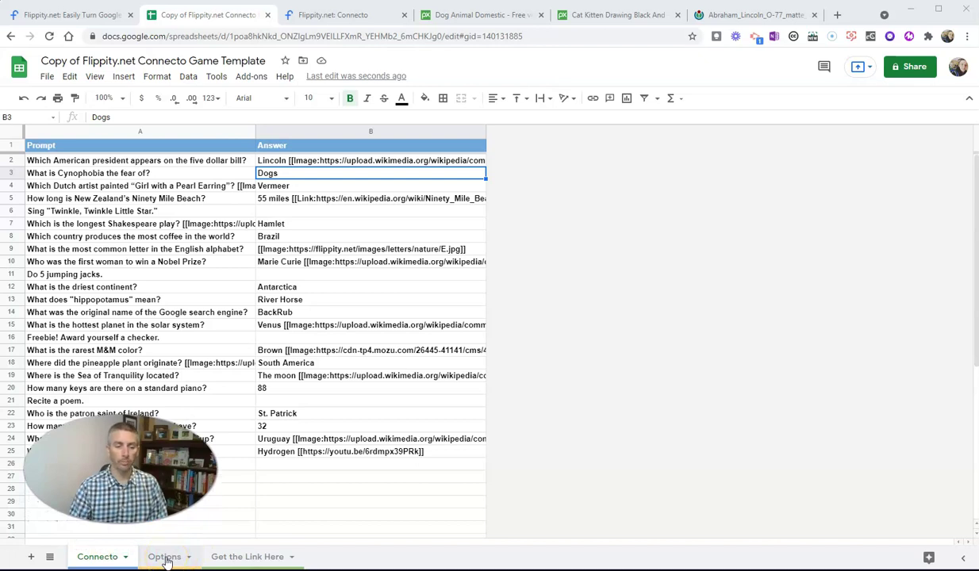
Set Initial Grid to 4x4 on the Options sheet
left_click(166, 557)
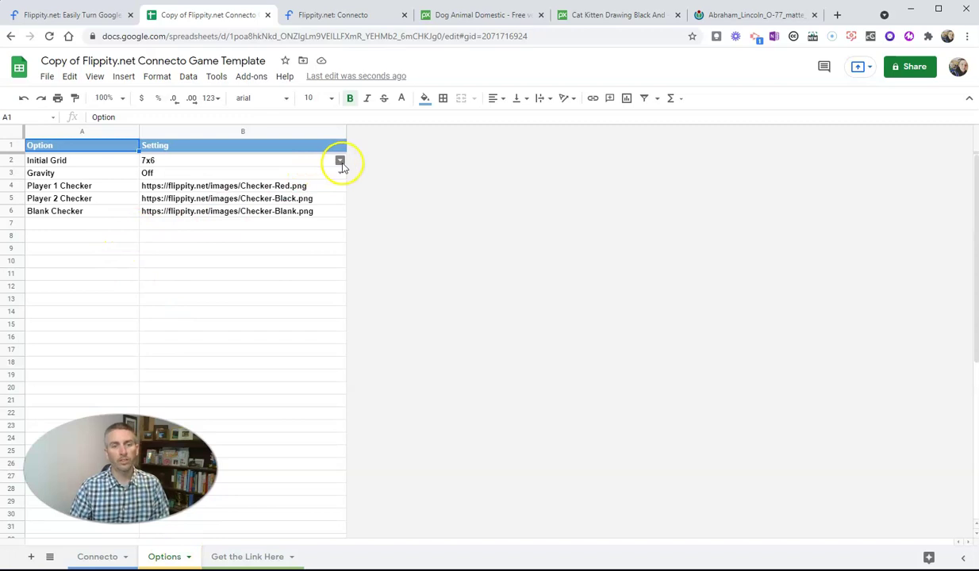
double_click(291, 158)
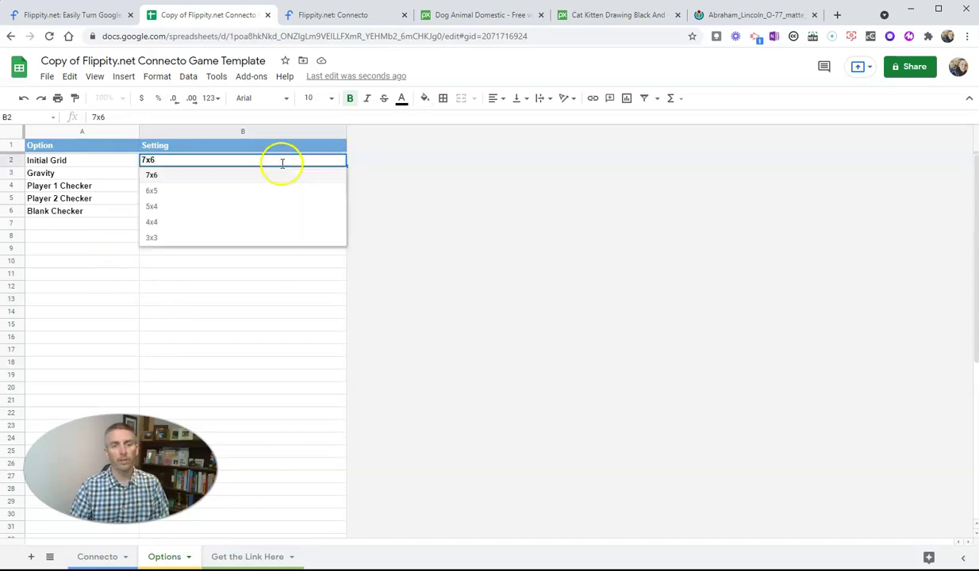
left_click(155, 222)
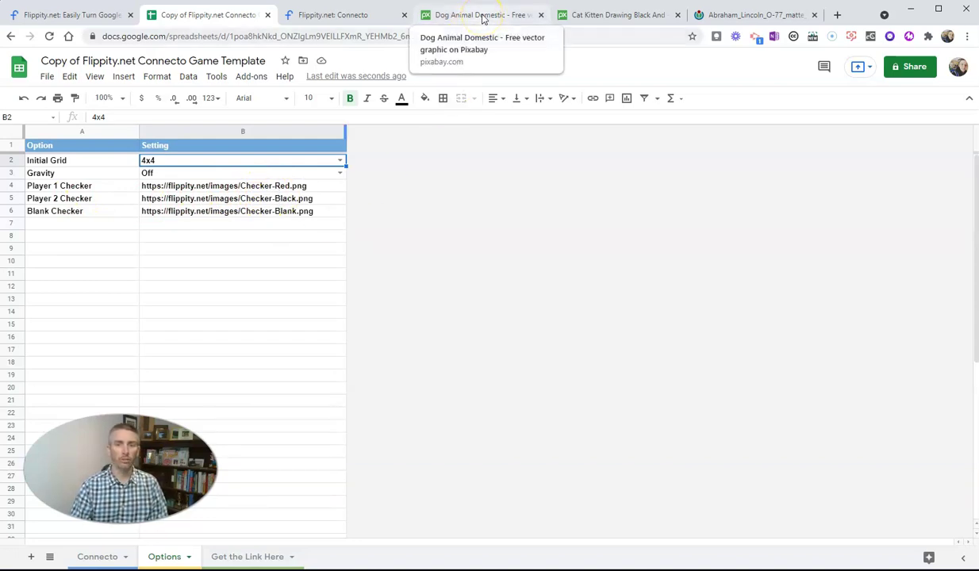
Copy the address of Pixabay's 640×573 dog PNG and return to the spreadsheet
left_click(482, 16)
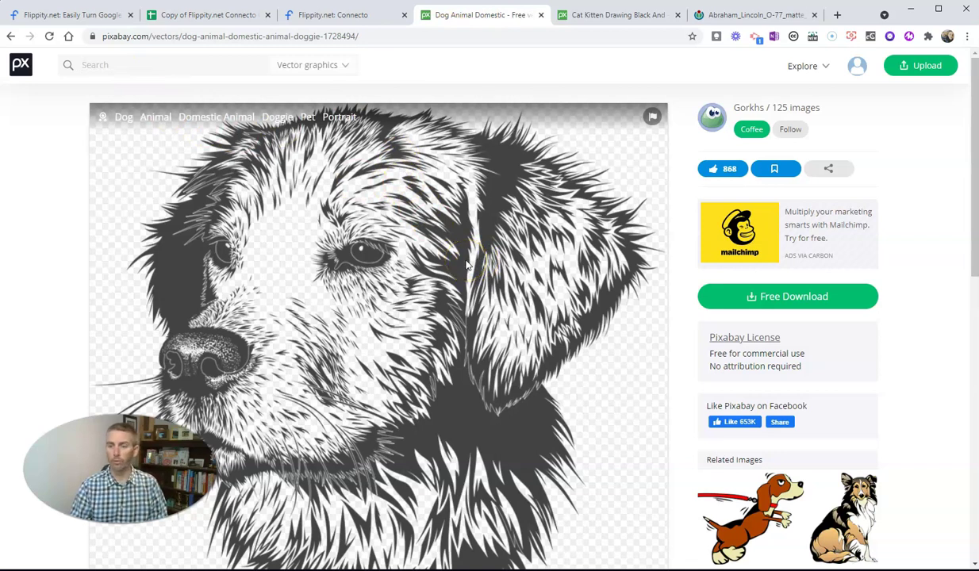
left_click(770, 299)
left_click(717, 332)
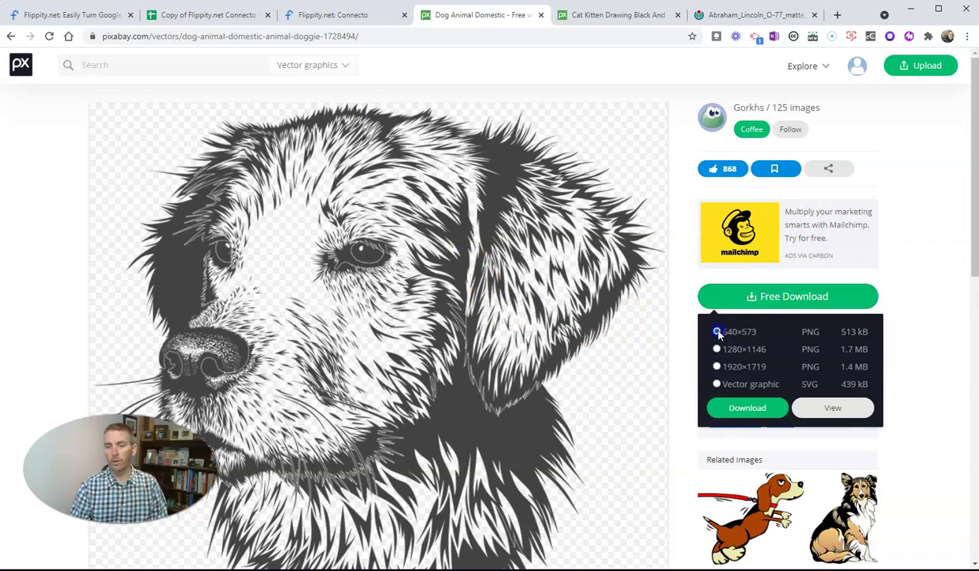
left_click(833, 407)
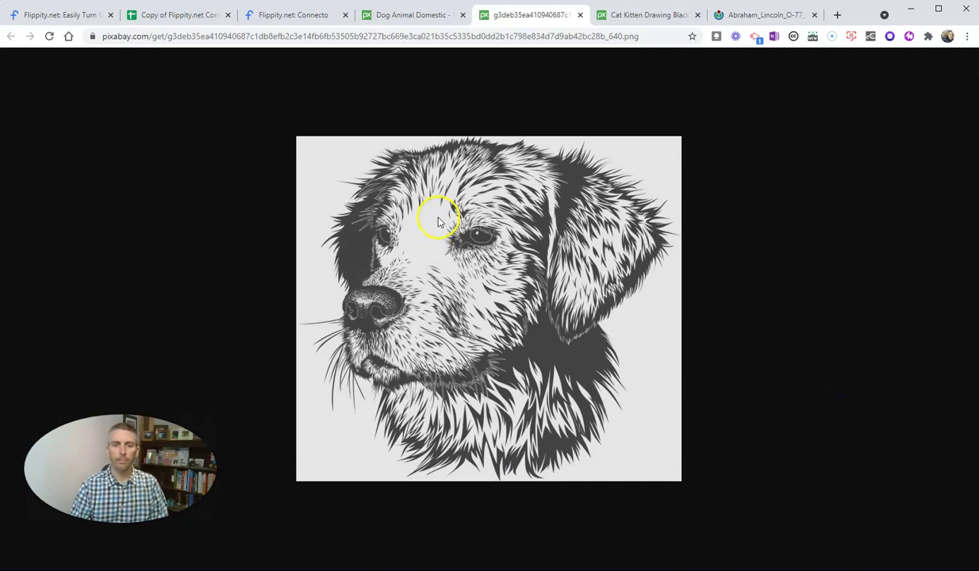
right_click(438, 220)
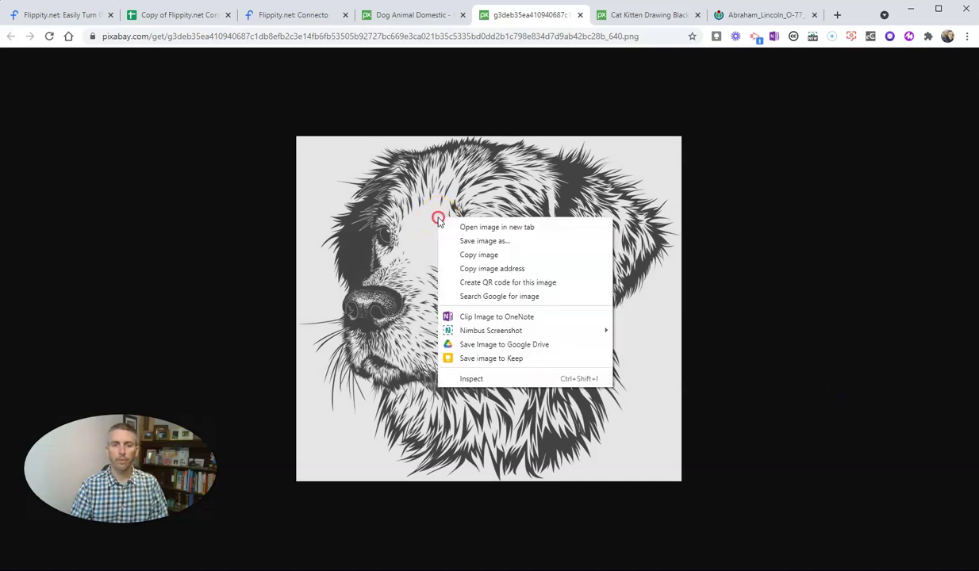
left_click(470, 271)
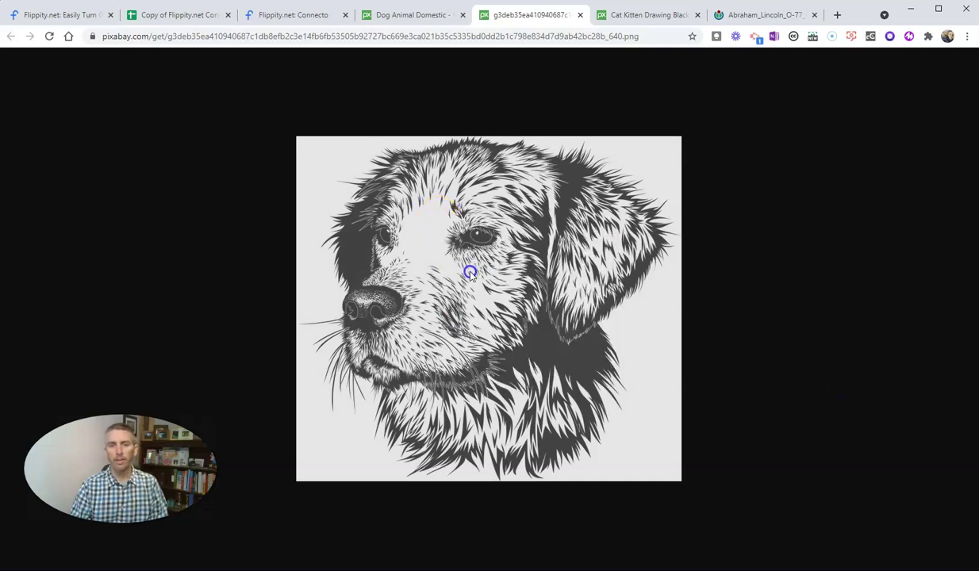
left_click(187, 14)
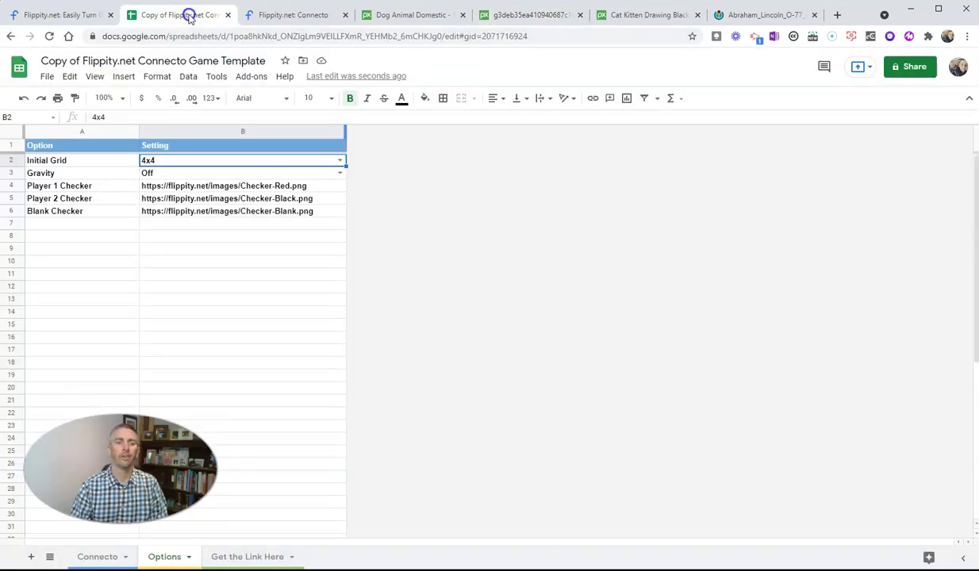
Paste the dog image address into B4 as the Player 1 Checker
left_click(179, 186)
double_click(176, 186)
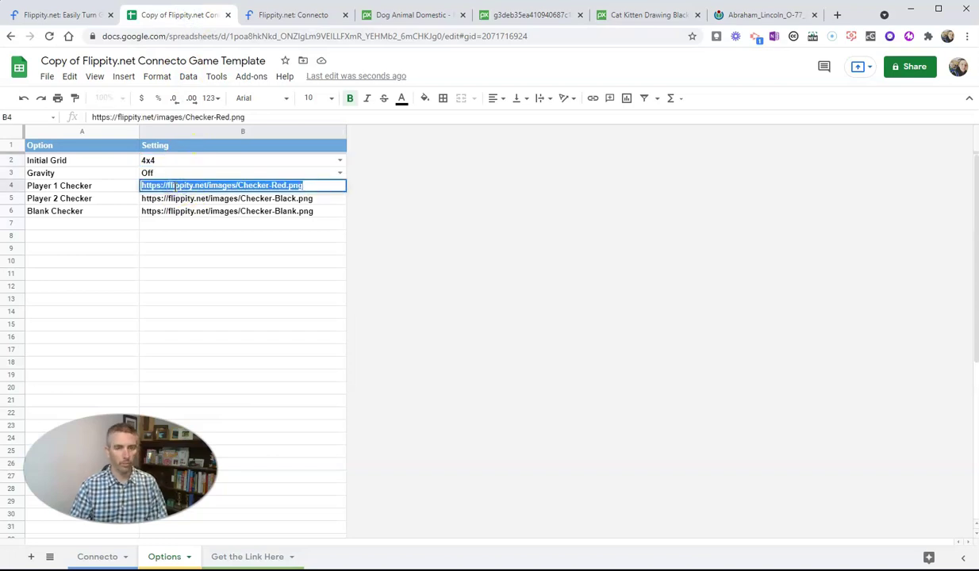
key("ctrl+v")
key("Return")
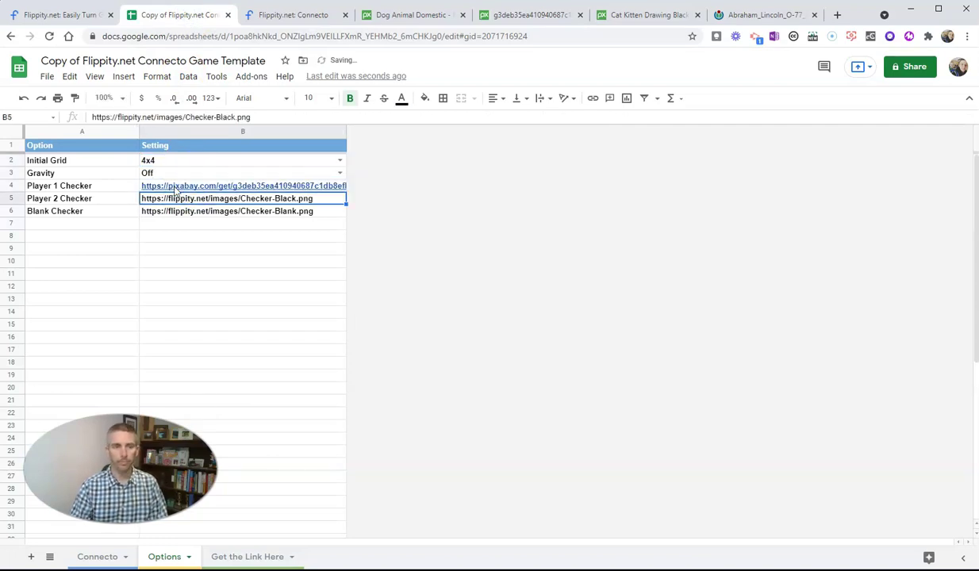
Copy the Pixabay cat image address and paste it into B5 as the Player 2 Checker
left_click(632, 16)
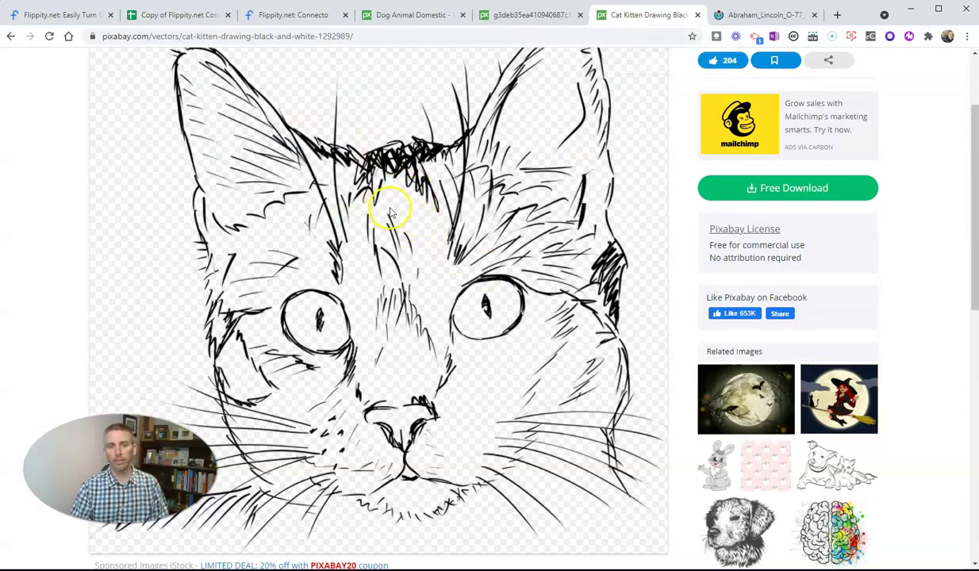
left_click(737, 189)
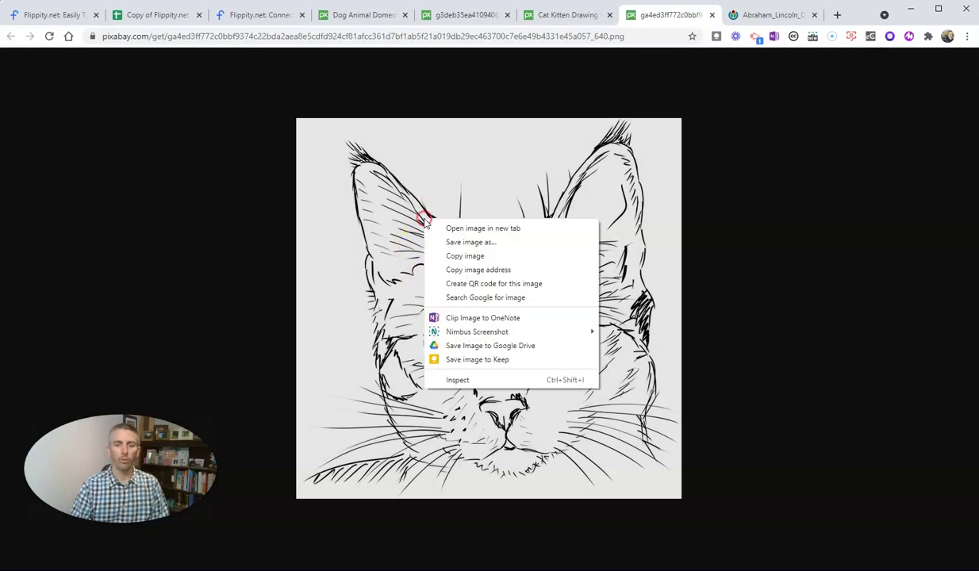
left_click(456, 271)
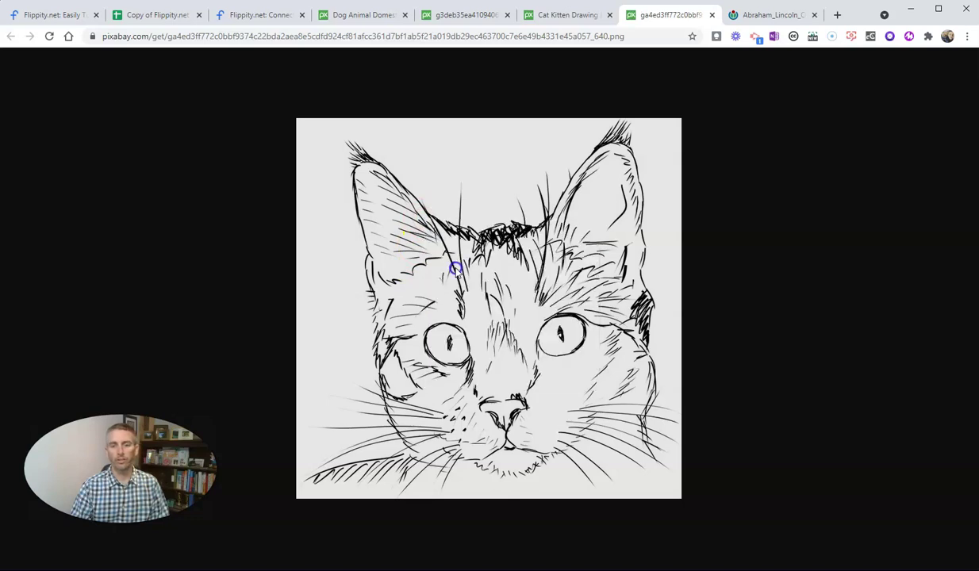
left_click(155, 14)
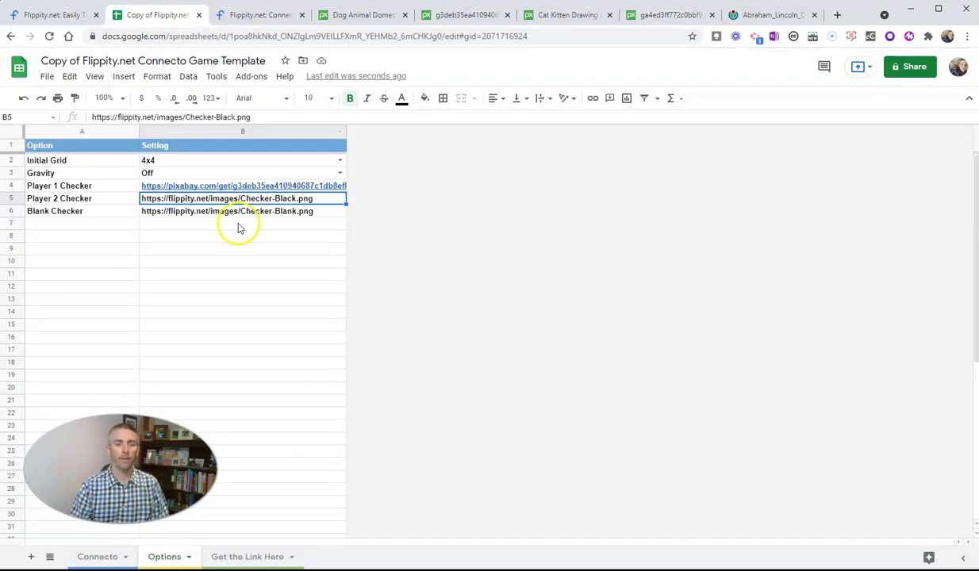
double_click(180, 198)
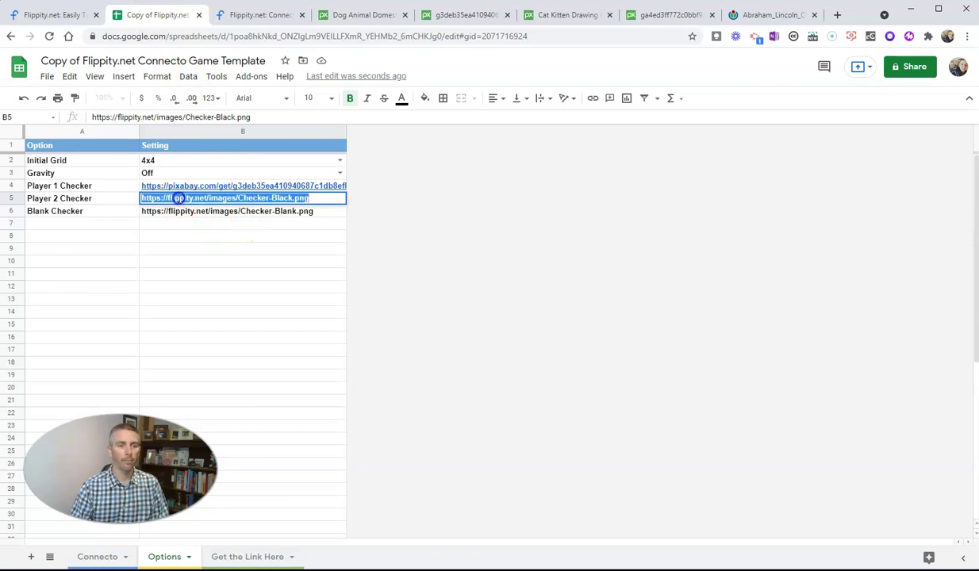
key("ctrl+v")
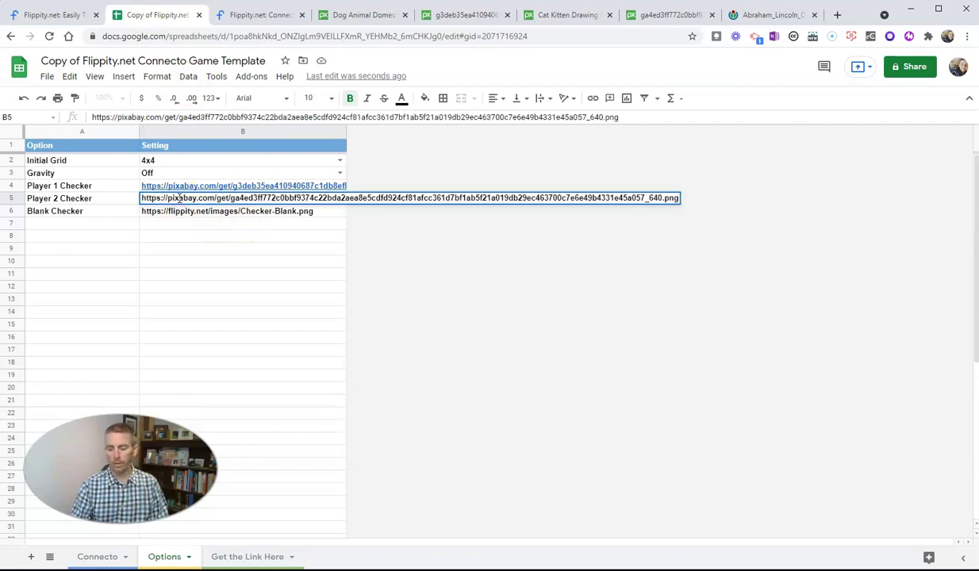
key("Return")
left_click(180, 188)
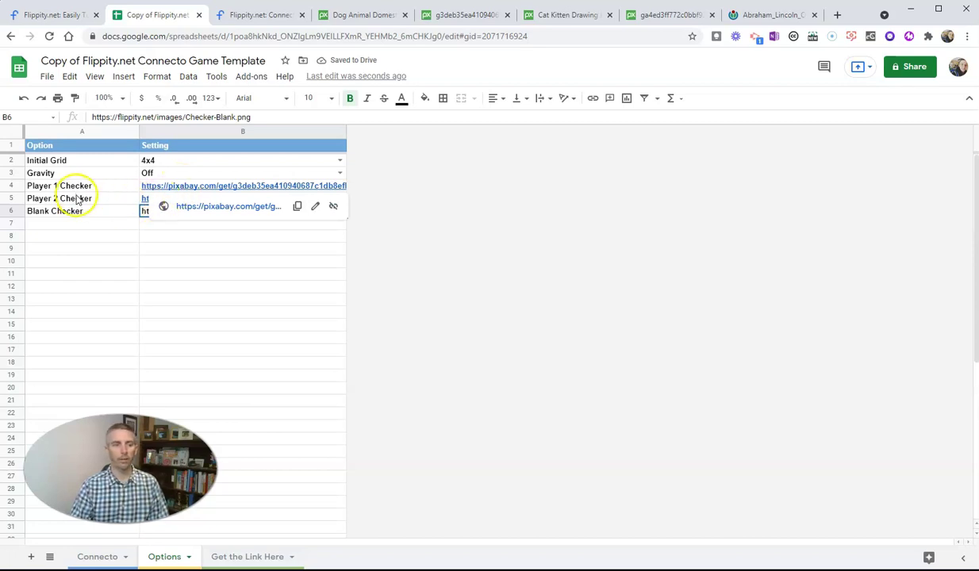
mouse_move(156, 205)
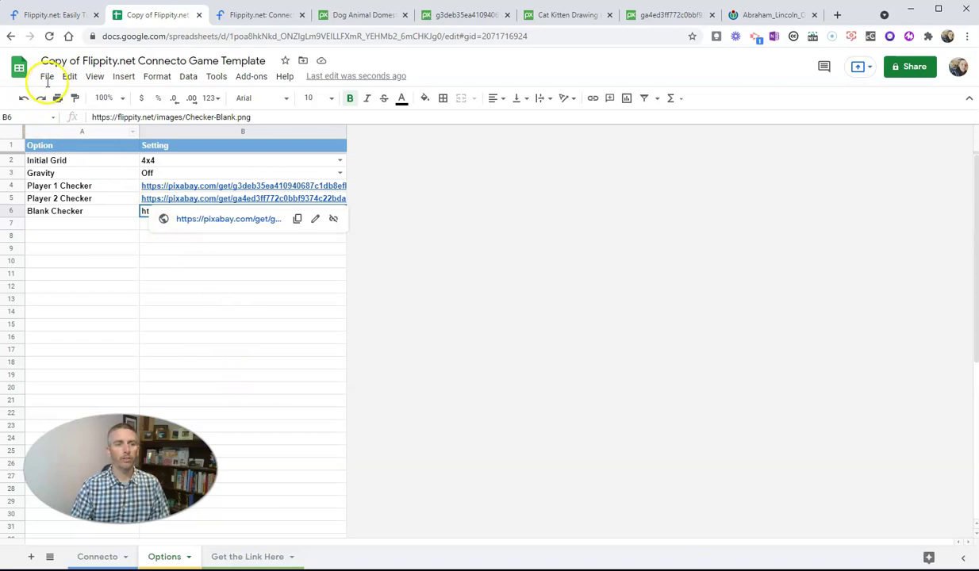
From the Get the Link Here sheet, publish the entire document to the web and select A2's game link
left_click(248, 556)
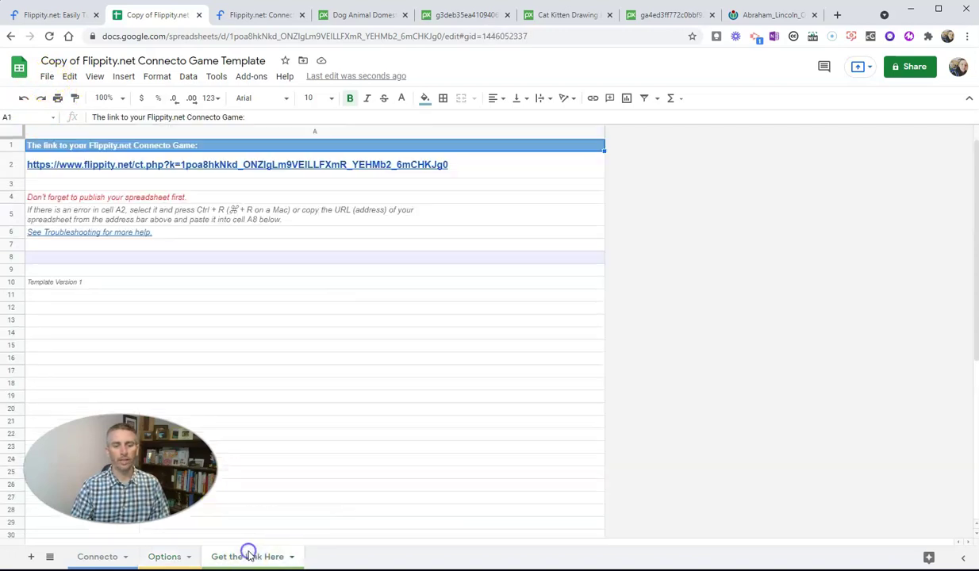
left_click(46, 76)
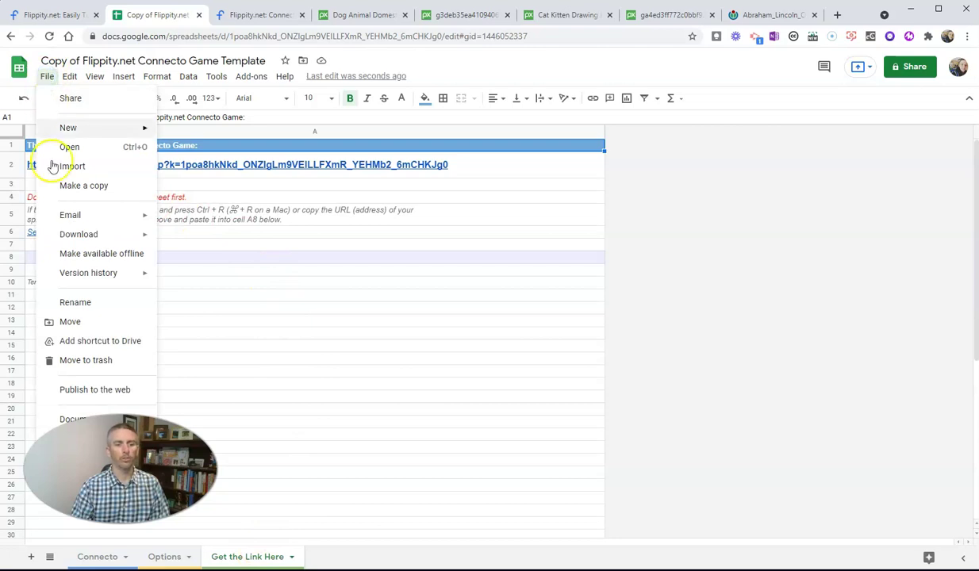
left_click(102, 391)
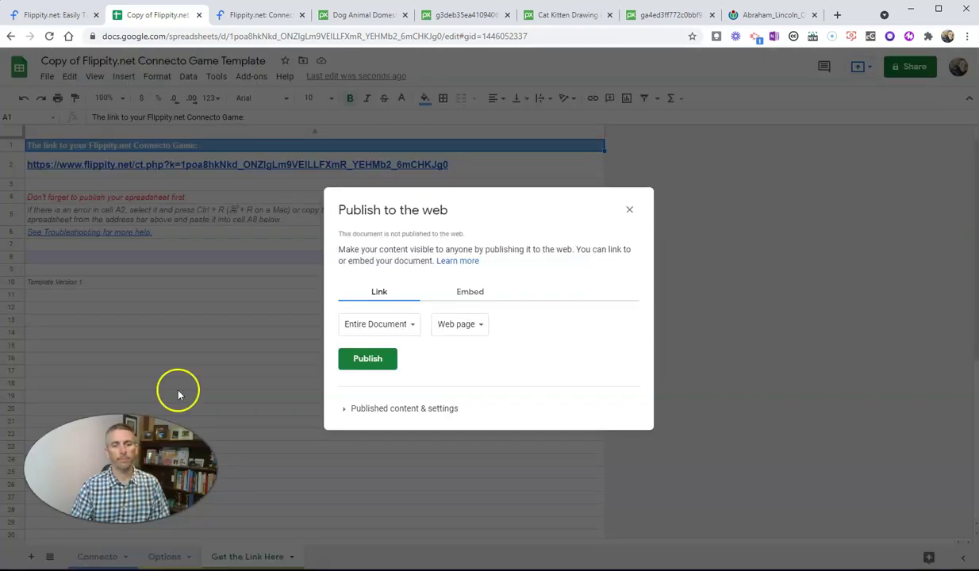
left_click(369, 358)
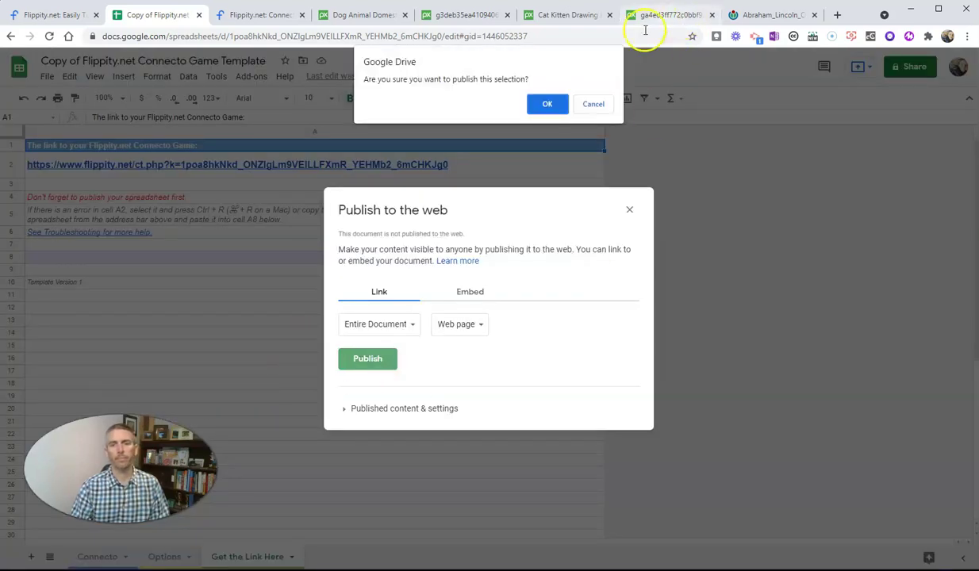
left_click(548, 103)
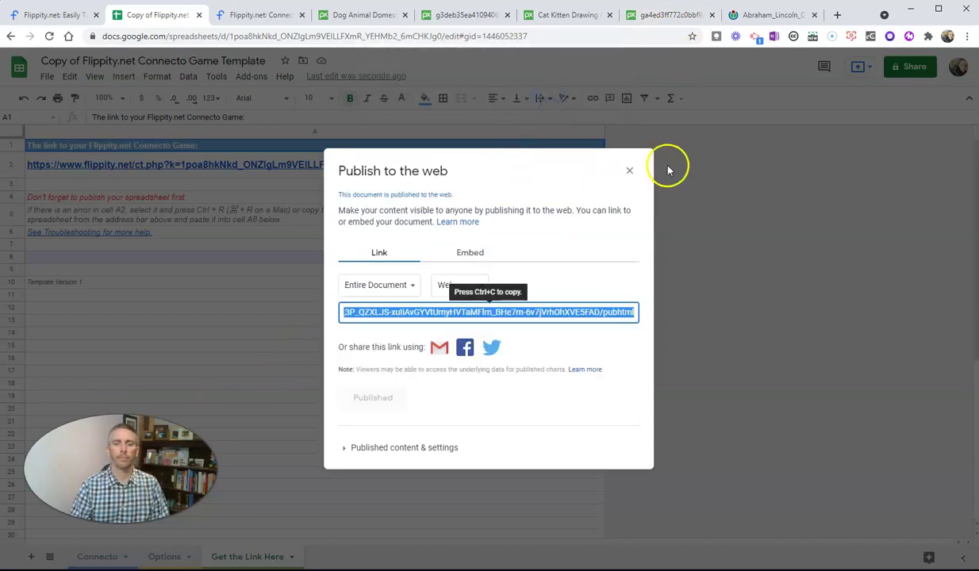
left_click(631, 170)
left_click(352, 169)
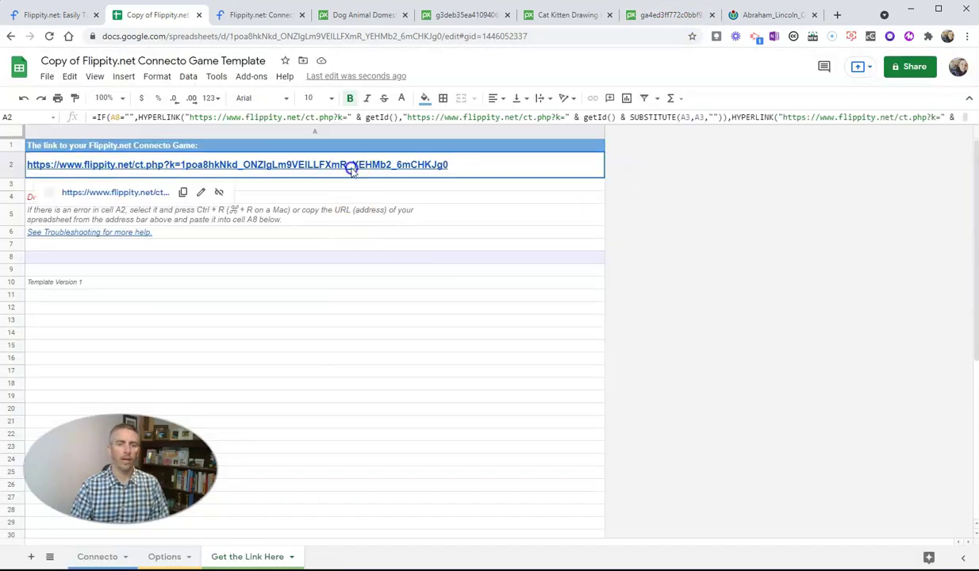
Open the 4x4 Connecto game from the A2 link and preview B2's pineapple question with dog and cat options
left_click(148, 192)
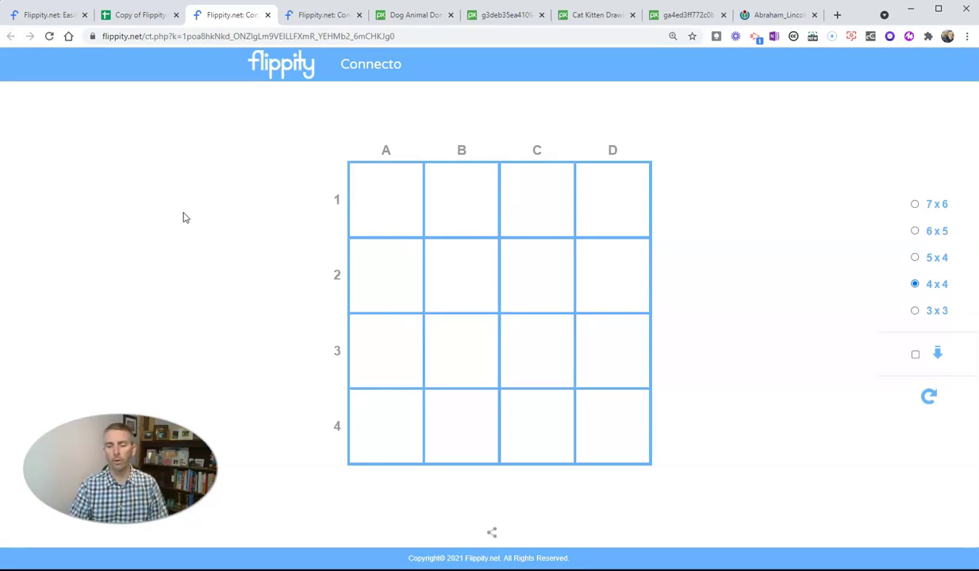
left_click(674, 387)
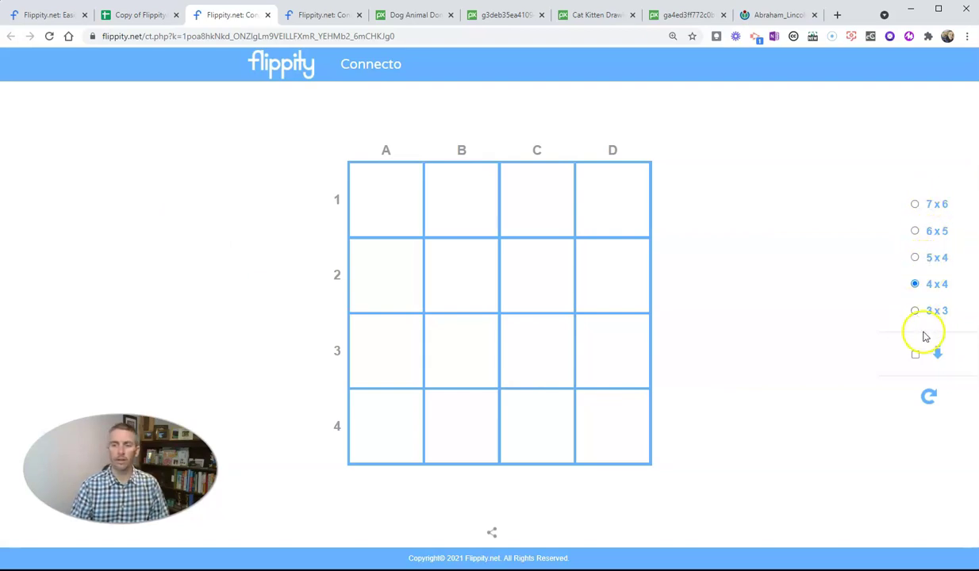
left_click(452, 291)
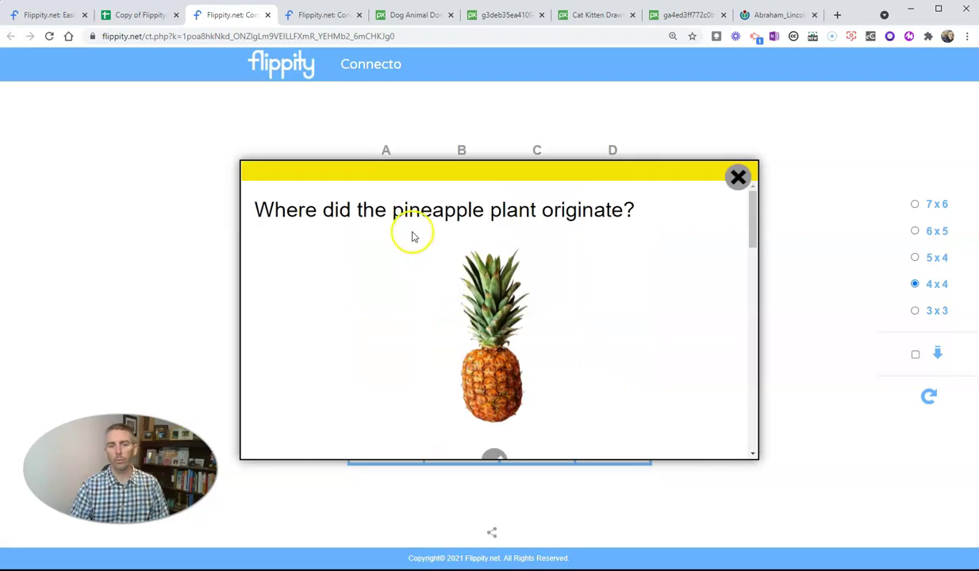
scroll(450, 244, "down", 3)
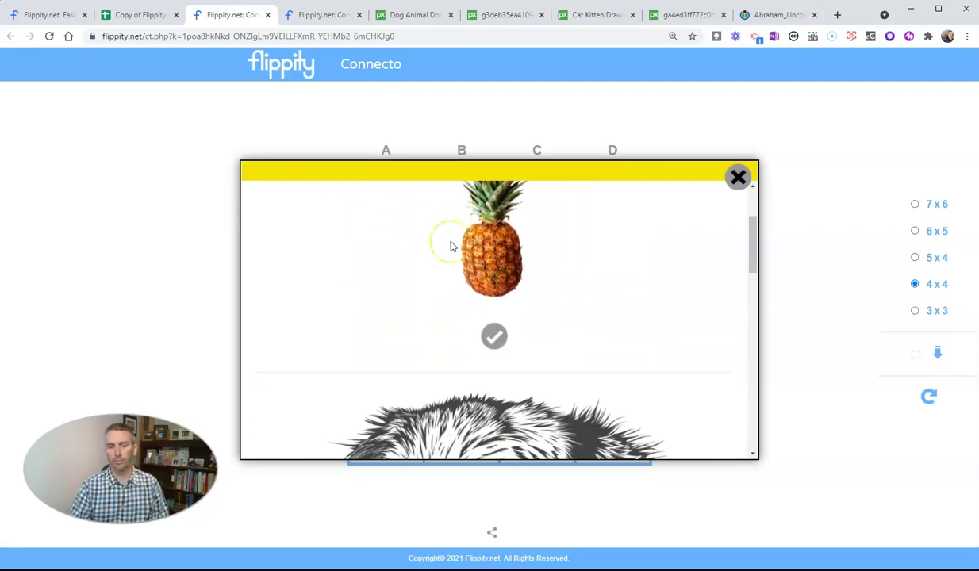
scroll(450, 246, "down", 3)
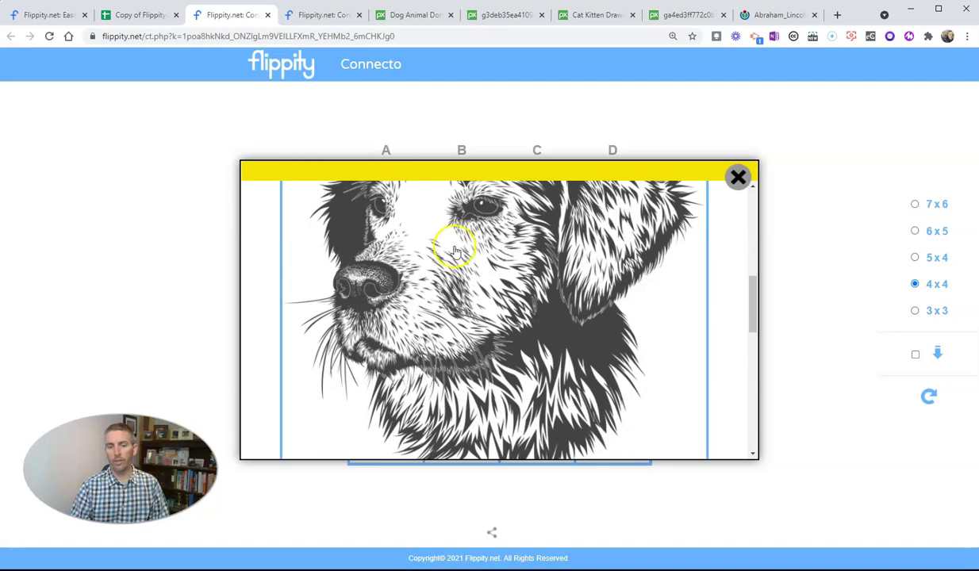
scroll(485, 281, "down", 3)
scroll(486, 281, "down", 5)
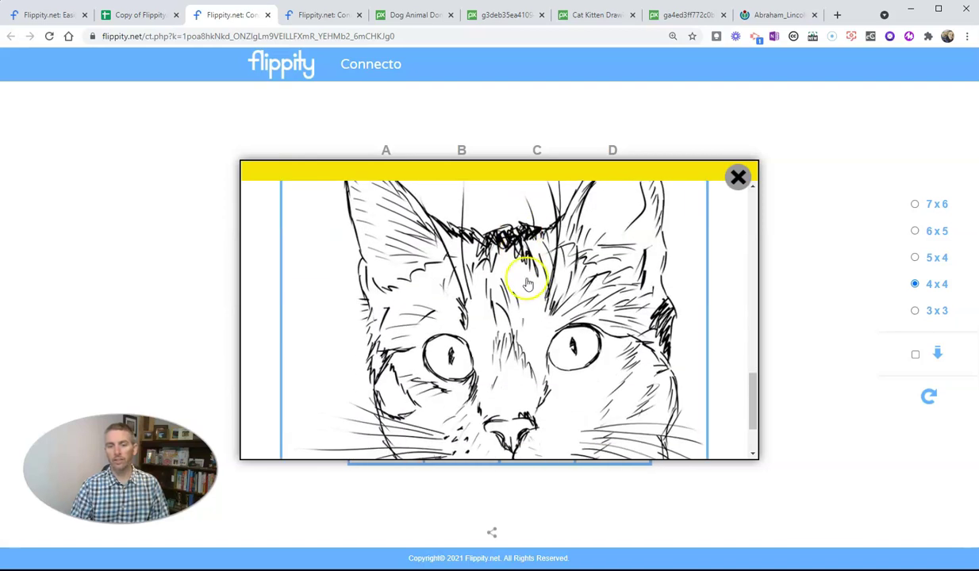
scroll(533, 304, "down", 3)
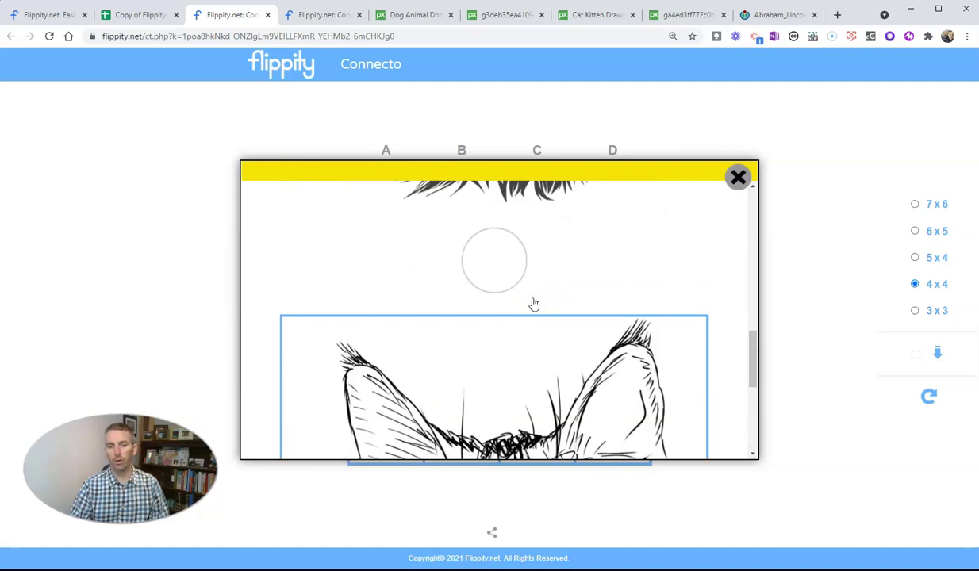
Leave square B2 empty and place a dog marker in square D3
left_click(492, 268)
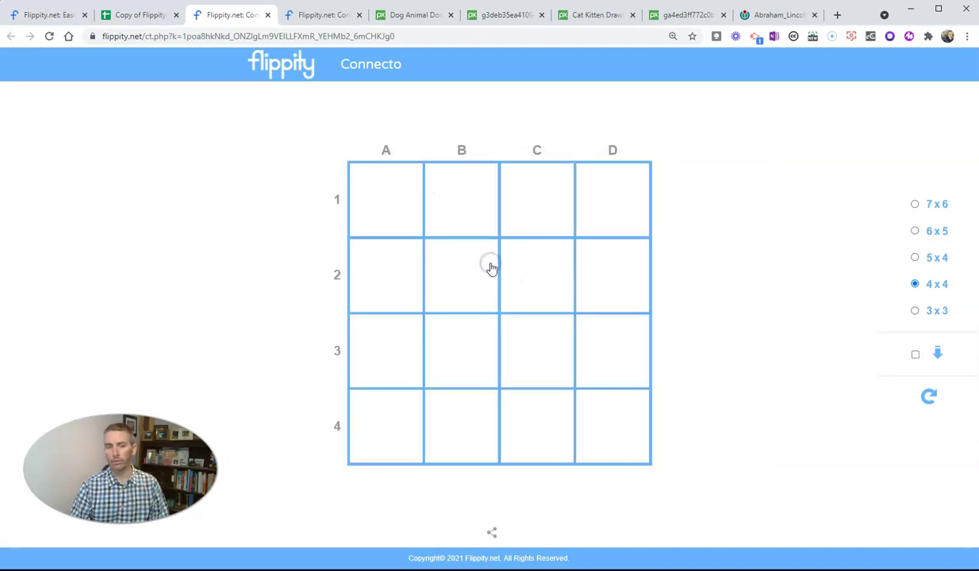
left_click(619, 340)
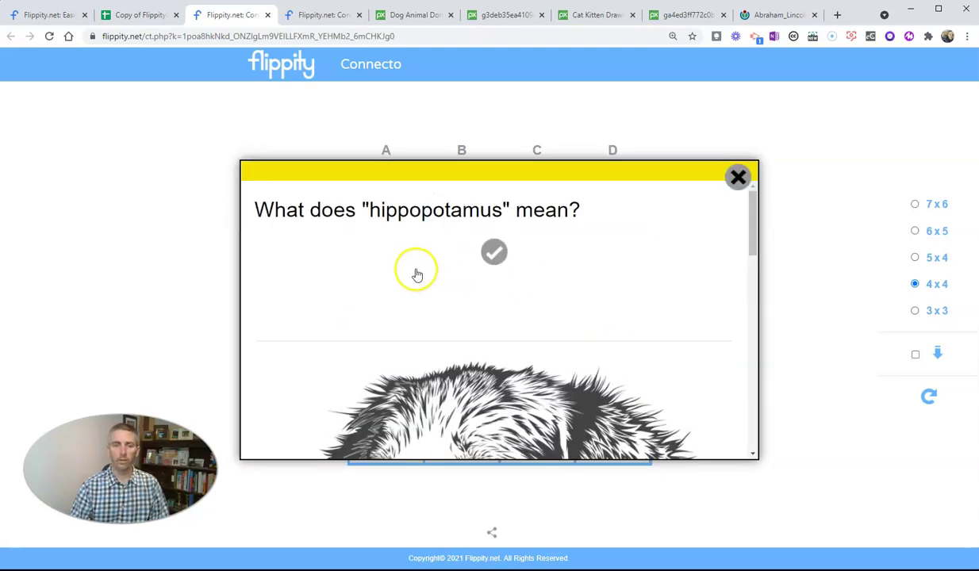
scroll(524, 277, "down", 5)
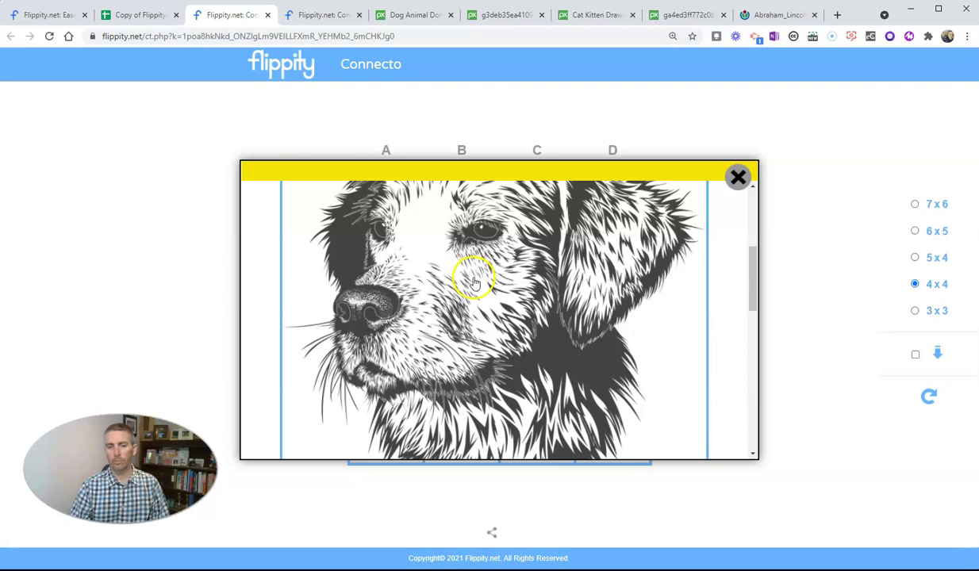
left_click(476, 283)
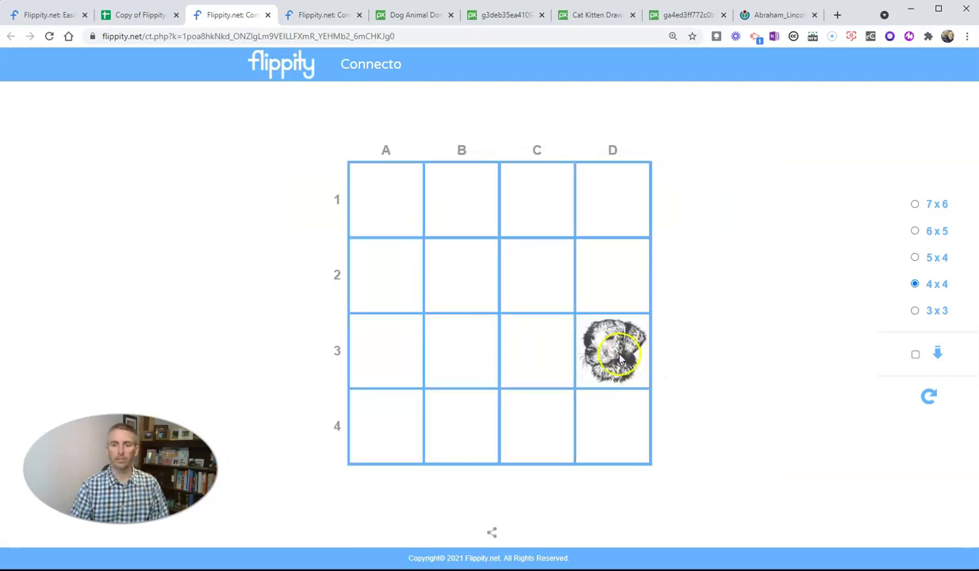
Place a cat marker in square D4
left_click(618, 422)
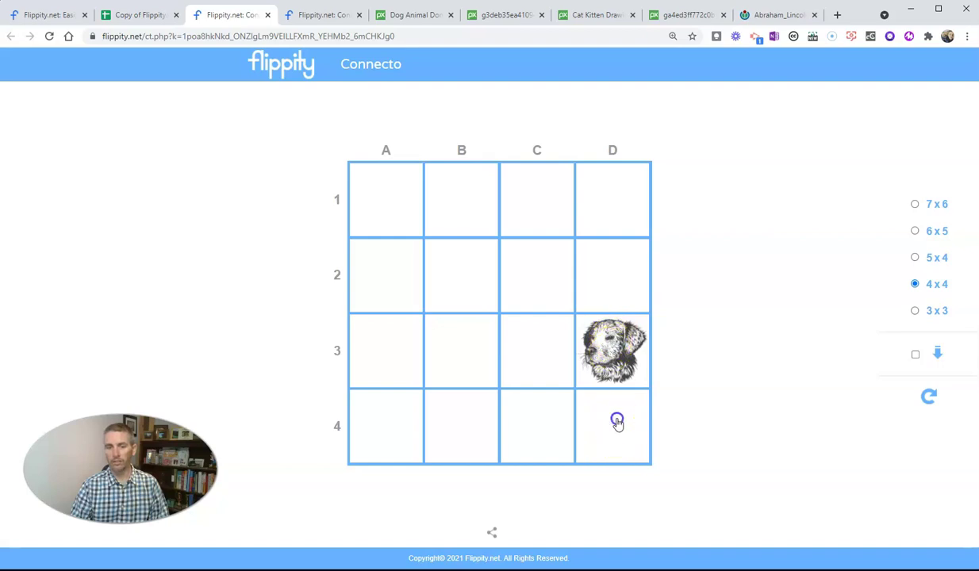
scroll(523, 301, "down", 3)
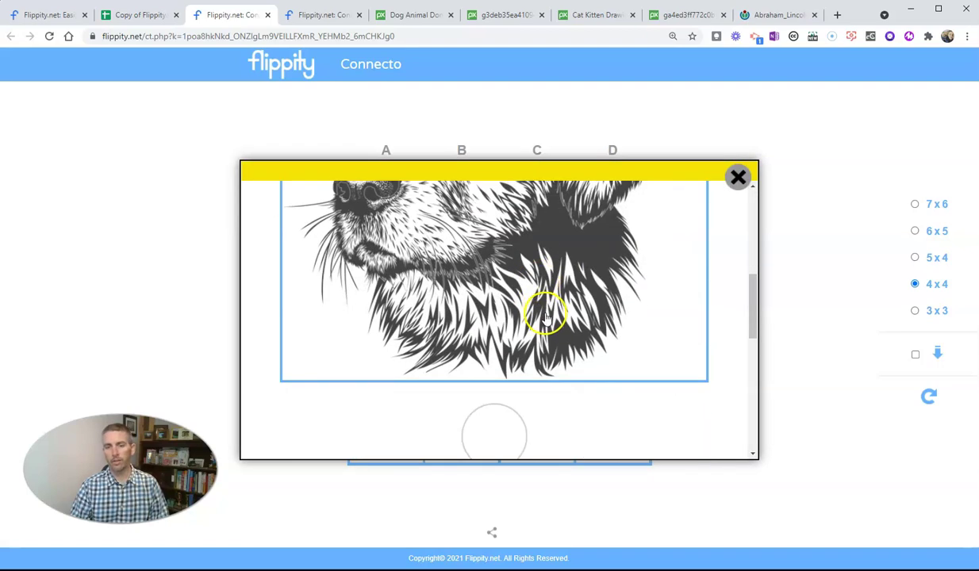
scroll(548, 316, "down", 5)
left_click(556, 295)
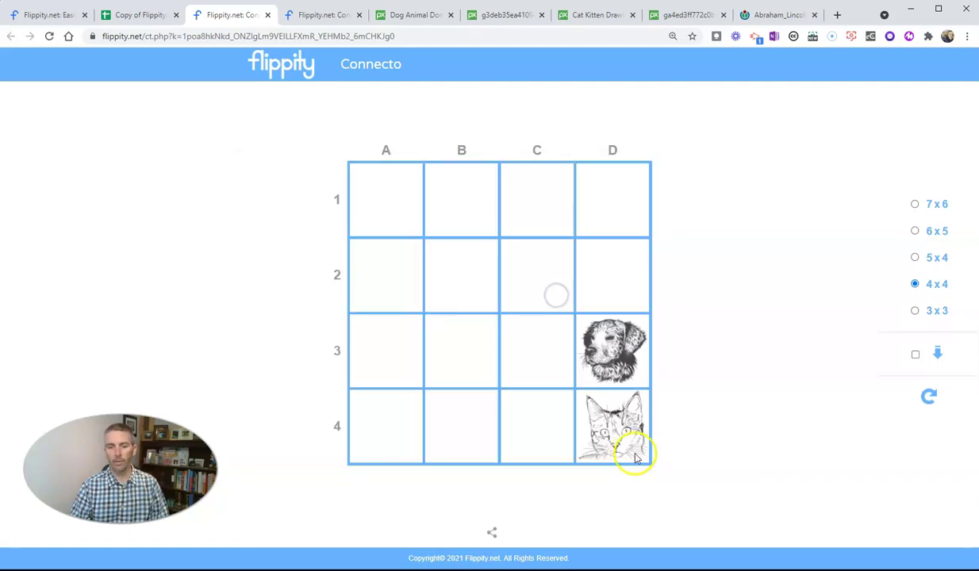